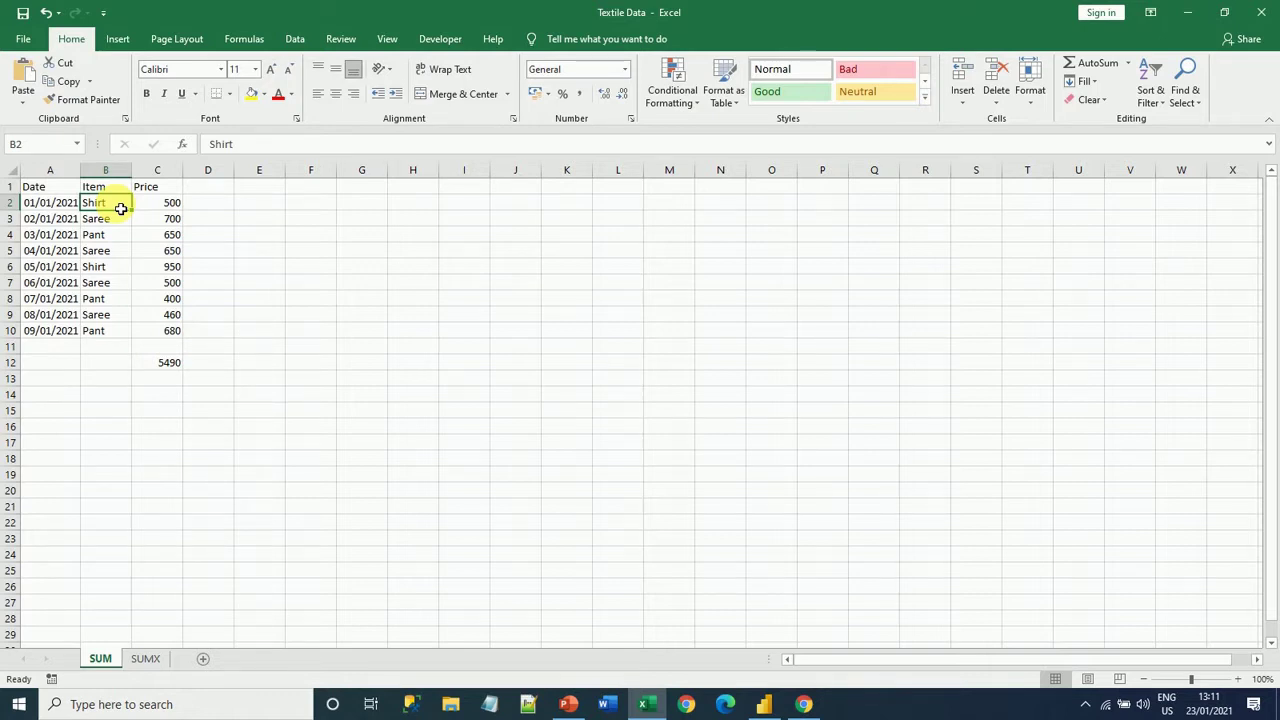
# Inspect the Price column and the SUM formula that totals it in cell C12.
pyautogui.click(160, 170)
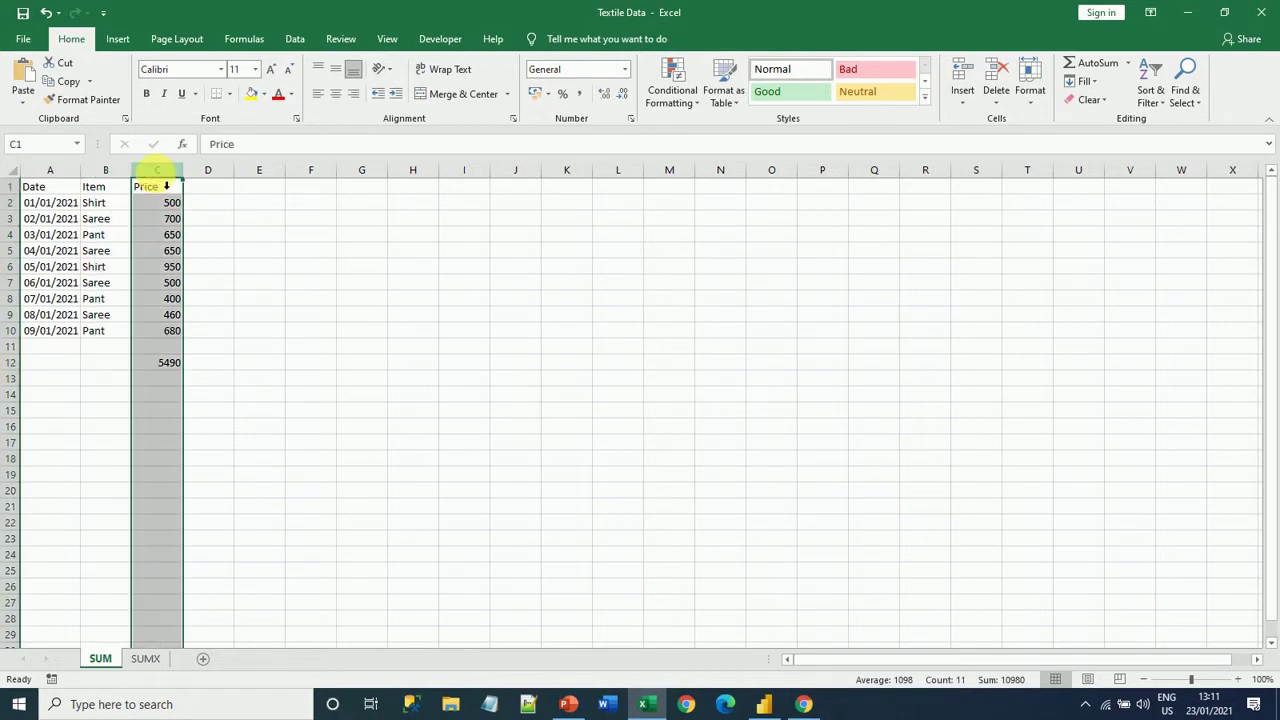
pyautogui.click(151, 368)
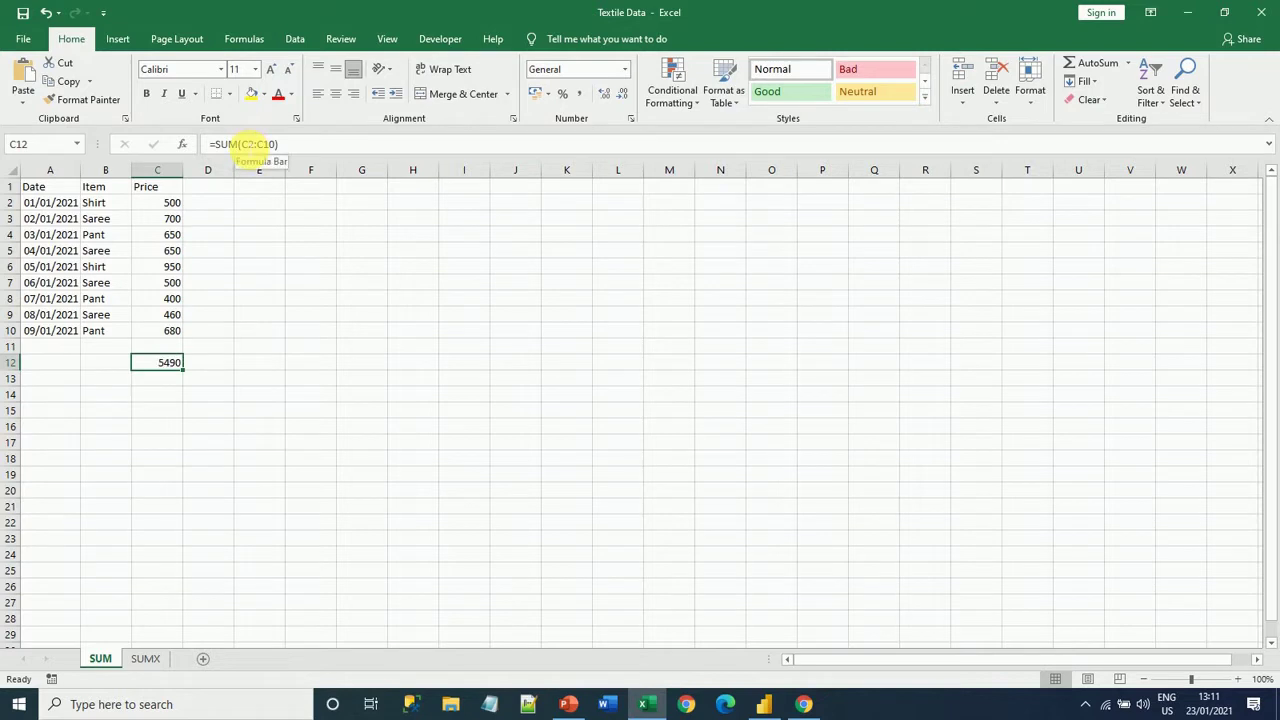
pyautogui.click(250, 144)
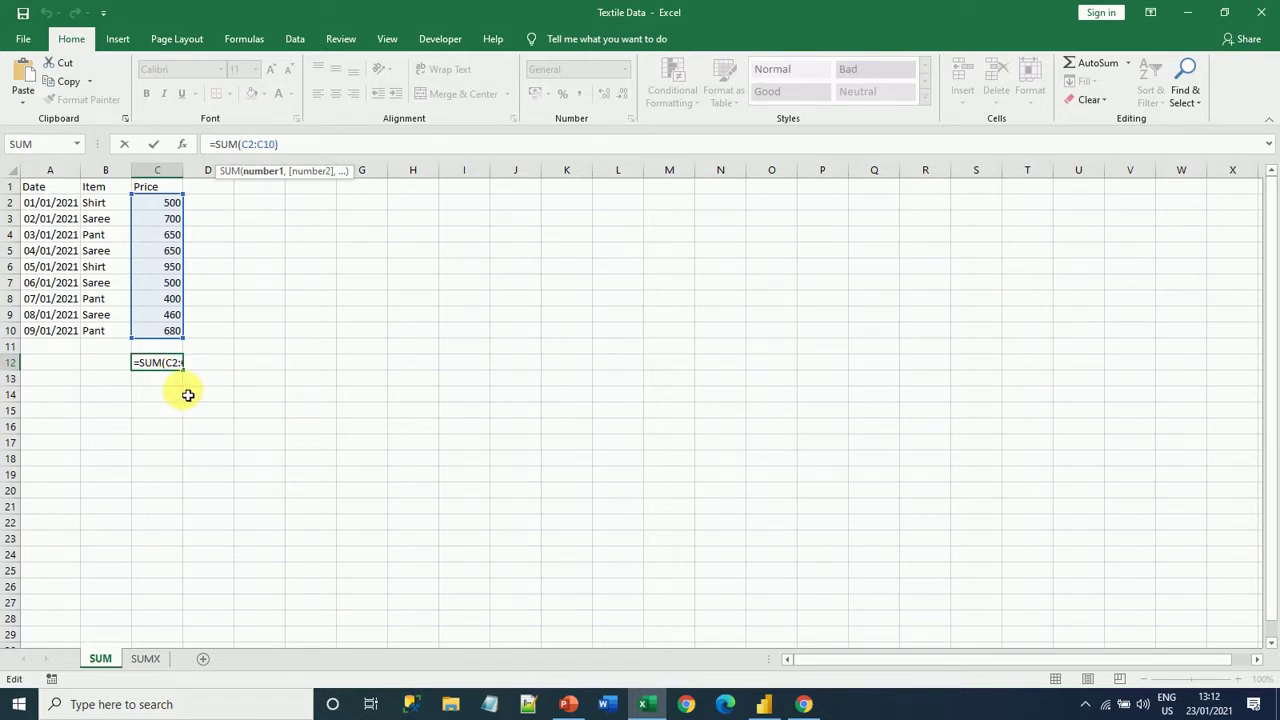
pyautogui.hotkey('ctrl', 'Return')
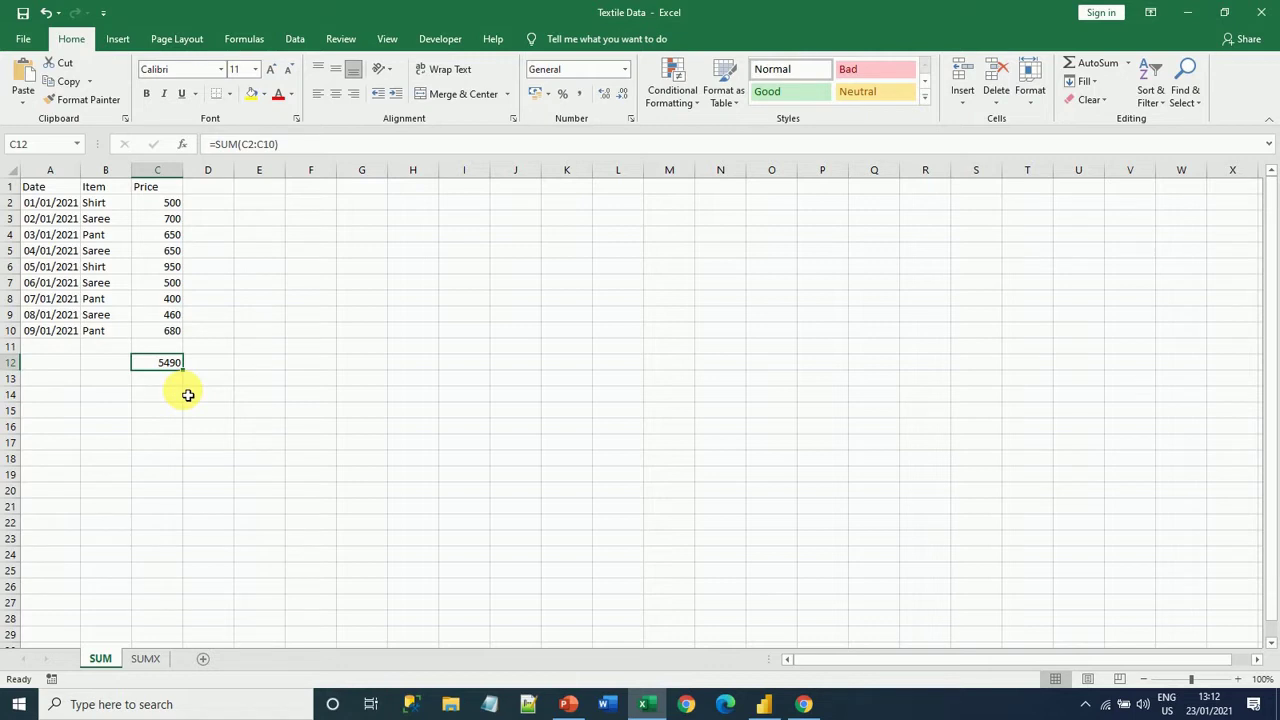
# Open the SUMX sheet and examine its Price and Discount columns.
pyautogui.click(148, 660)
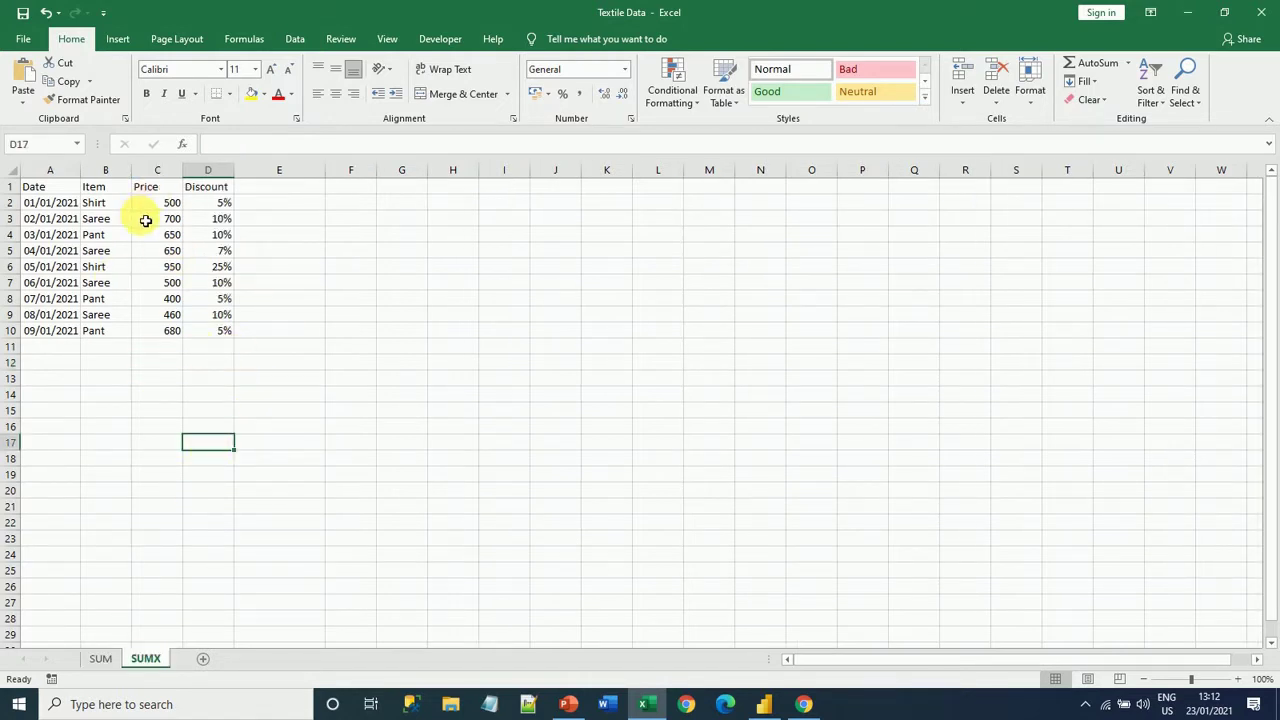
pyautogui.click(210, 206)
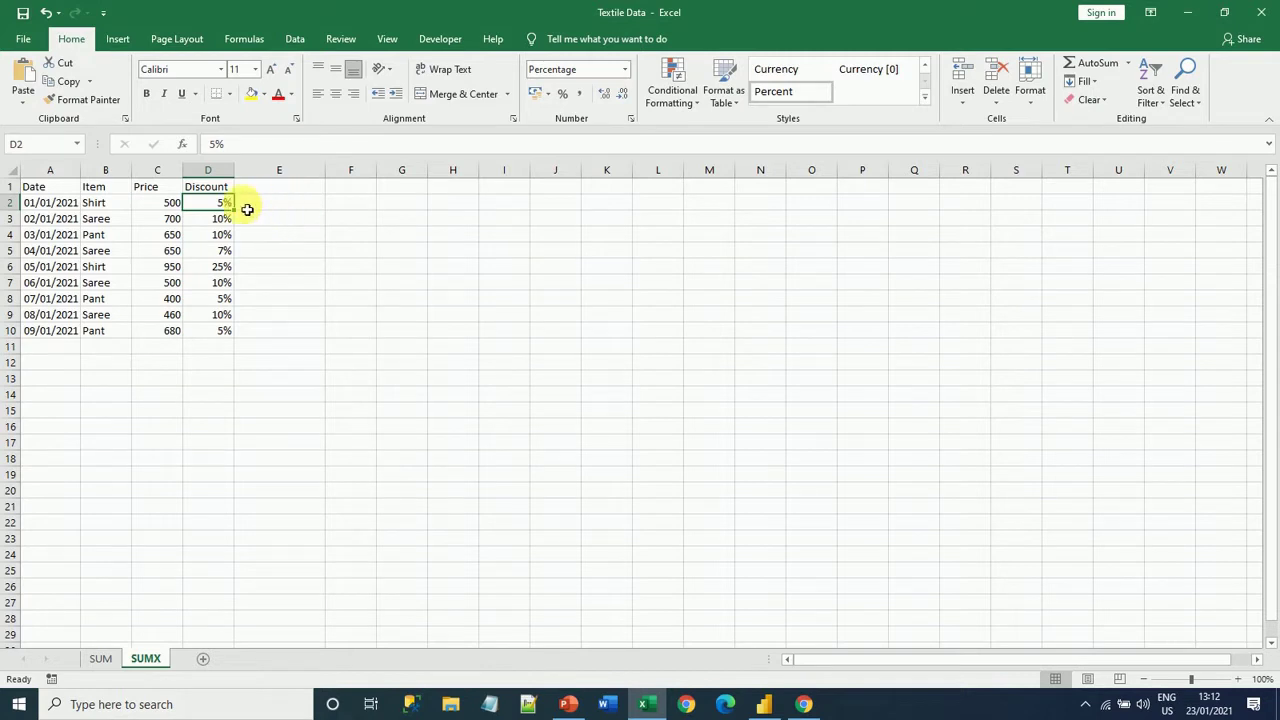
pyautogui.click(165, 171)
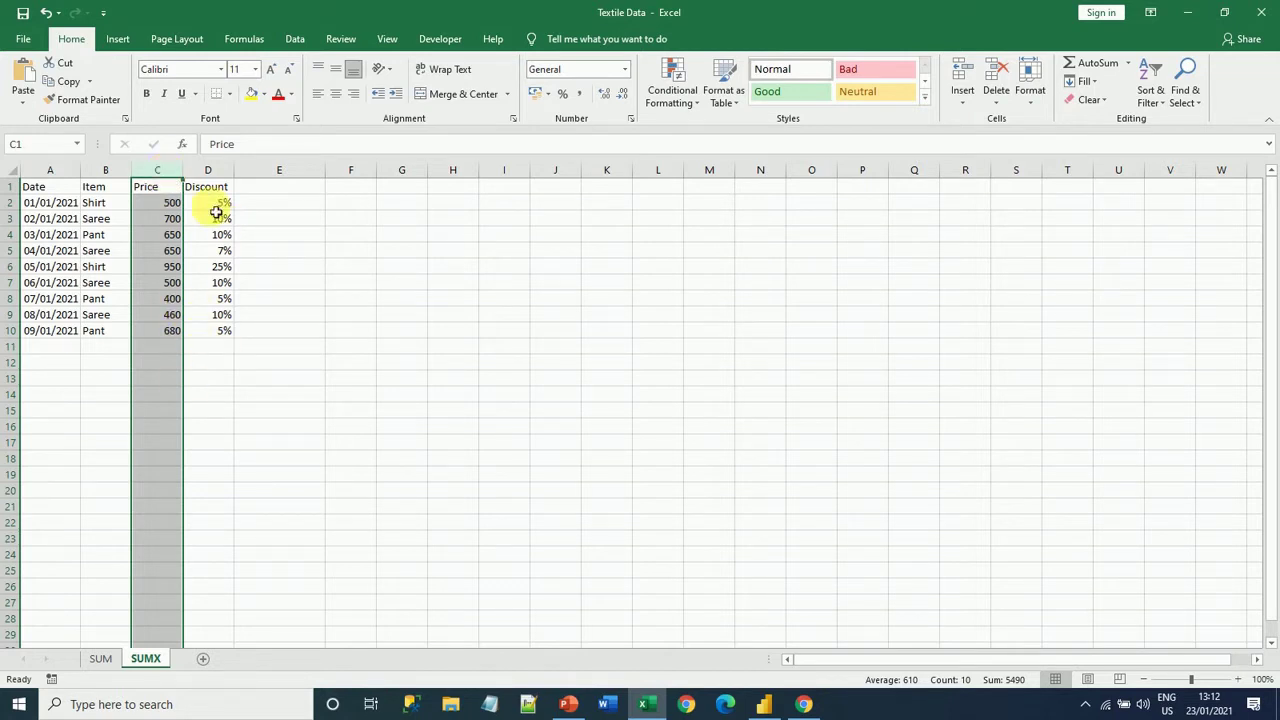
pyautogui.click(222, 175)
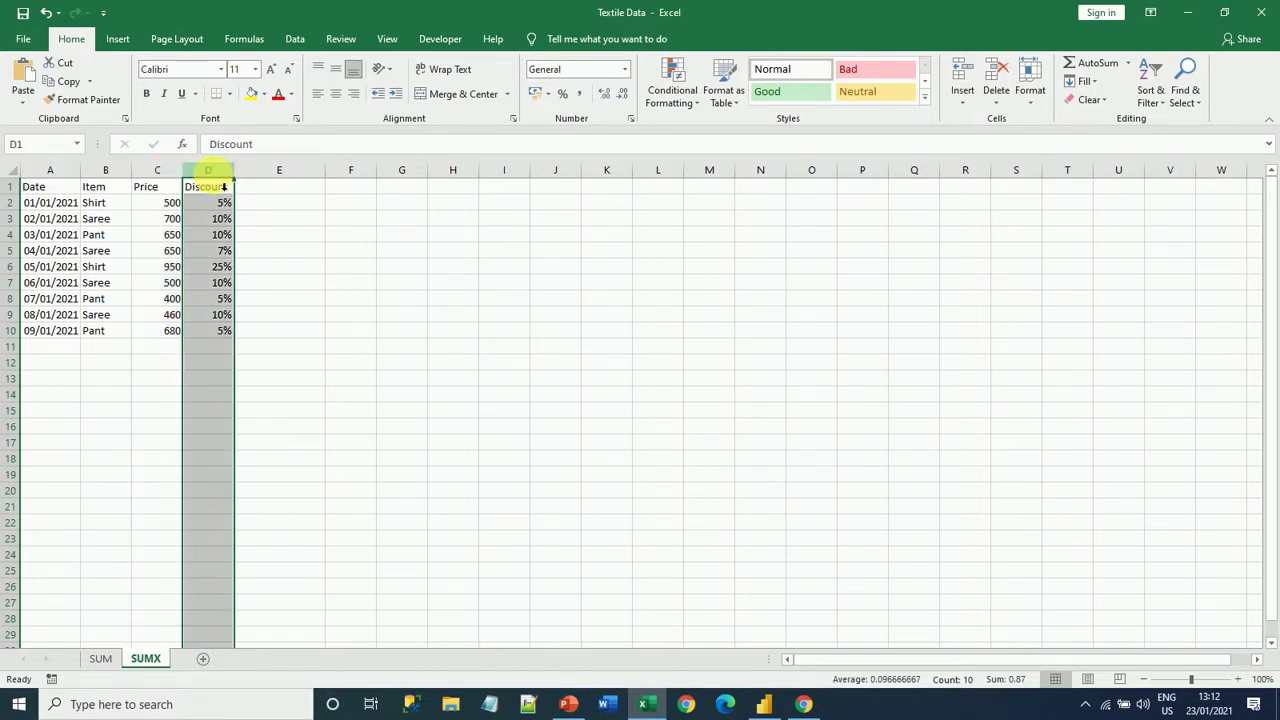
pyautogui.click(160, 203)
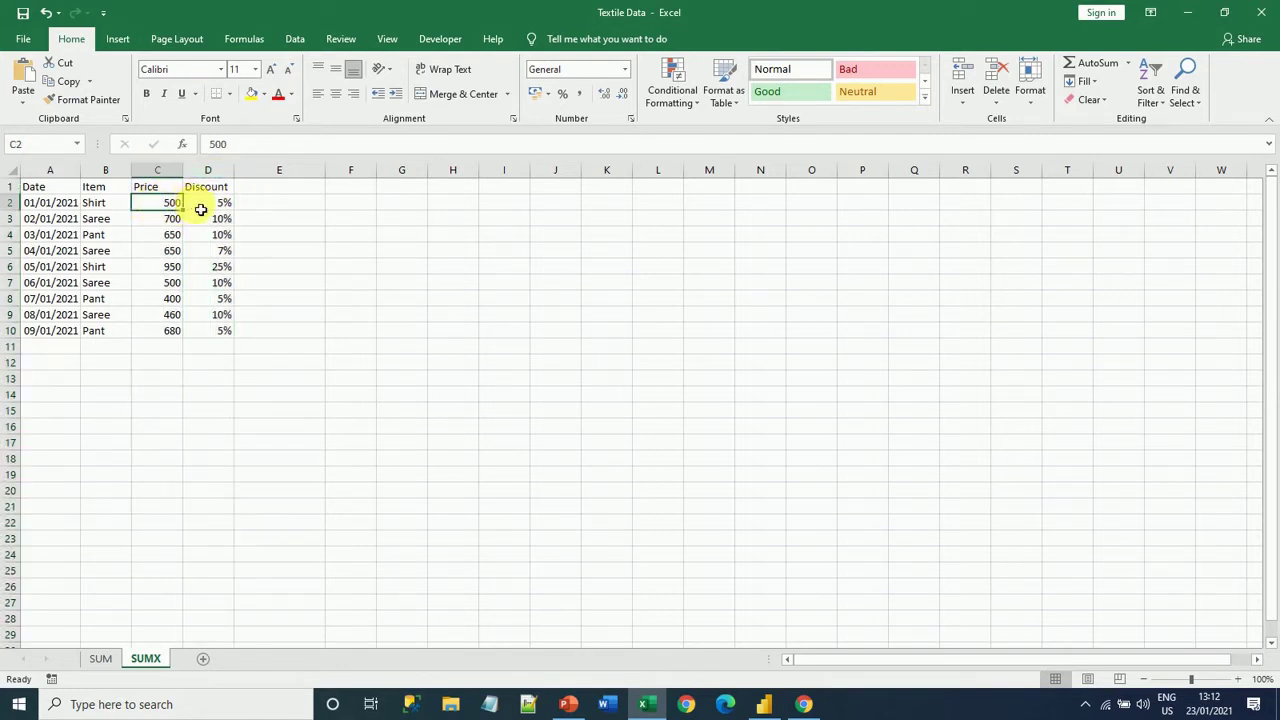
# Add the column heading Dis.Amount in cell E1.
pyautogui.click(281, 191)
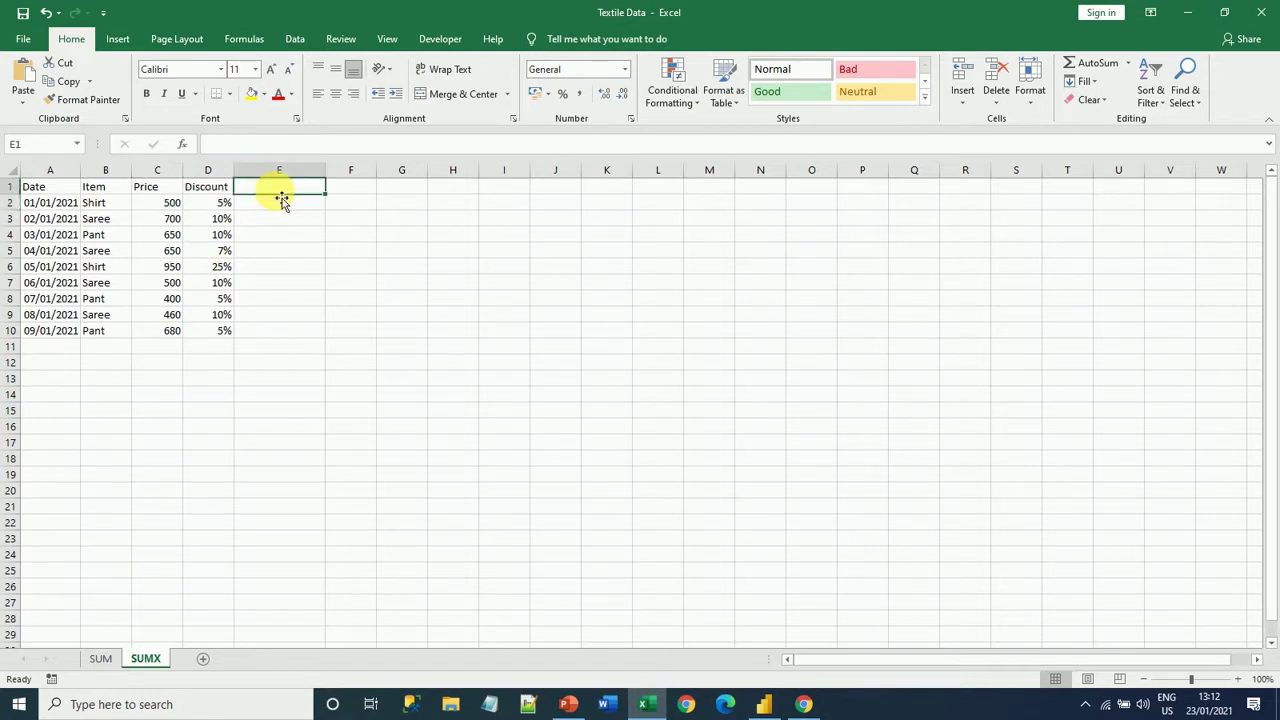
pyautogui.write('Dis')
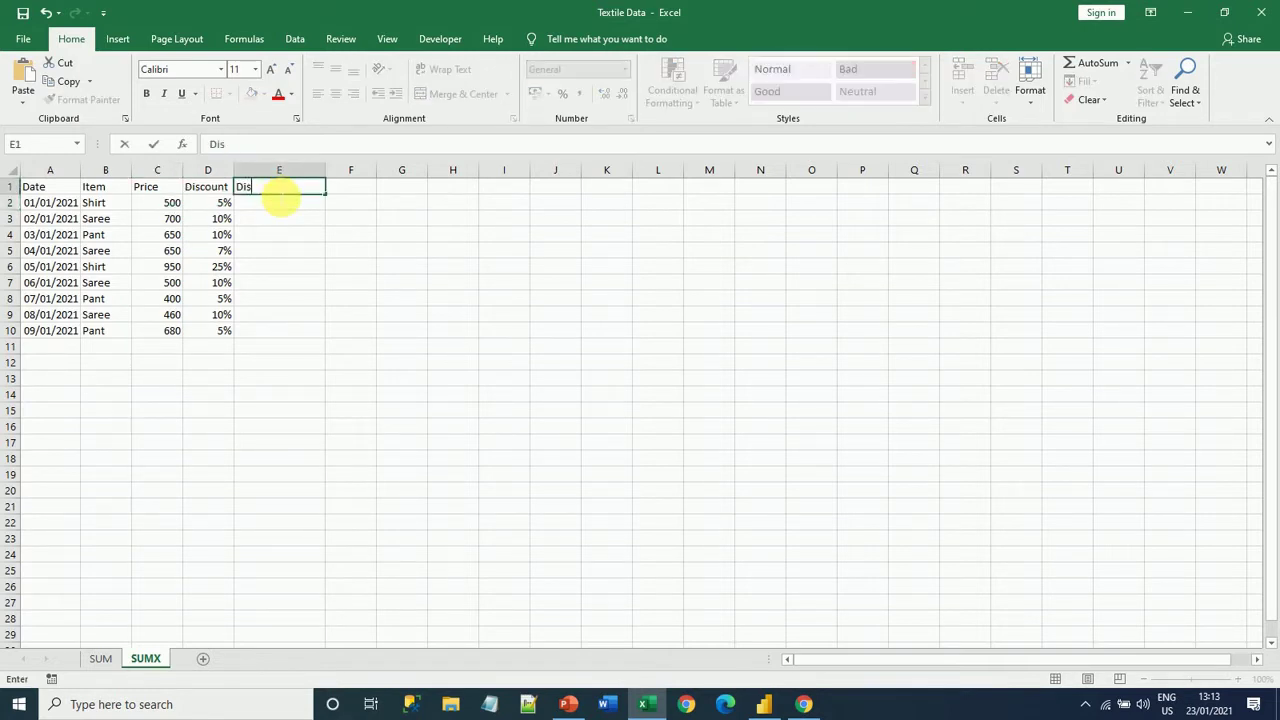
pyautogui.write('.Amount')
pyautogui.press('Return')
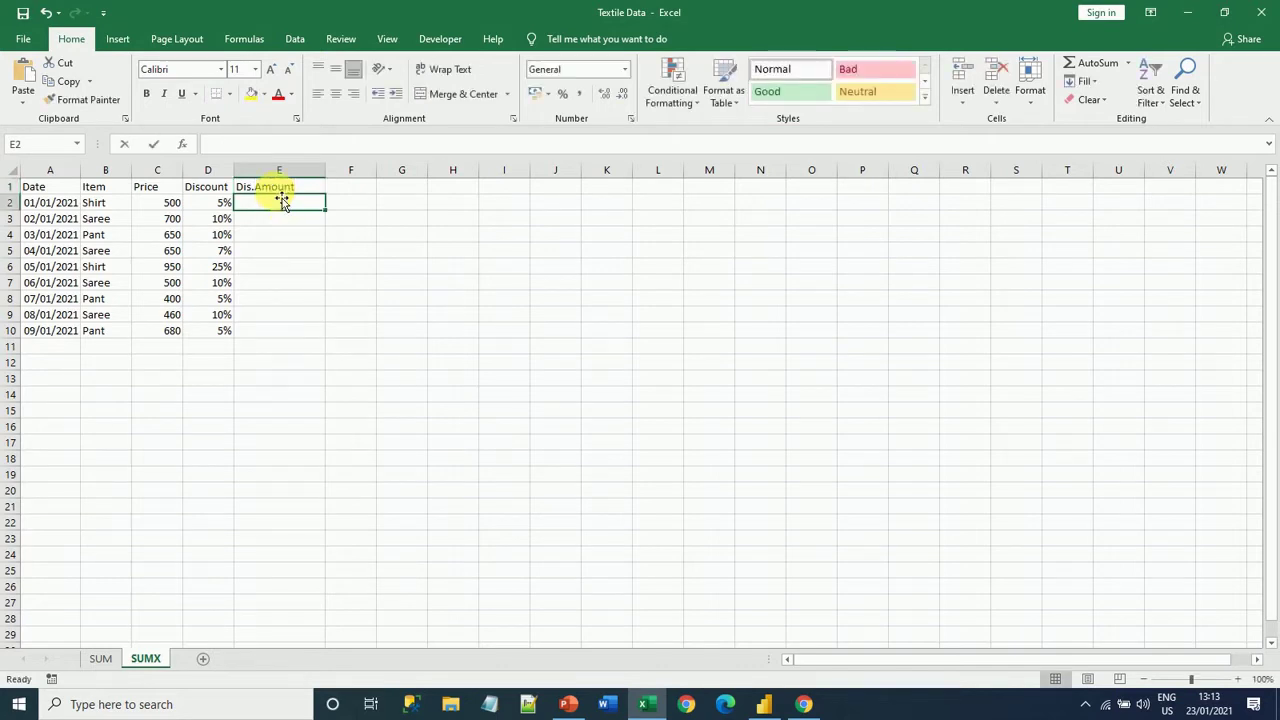
# Calculate the discount amount in E2 with =C2*D2 and fill the formula down to row 10.
pyautogui.write('=')
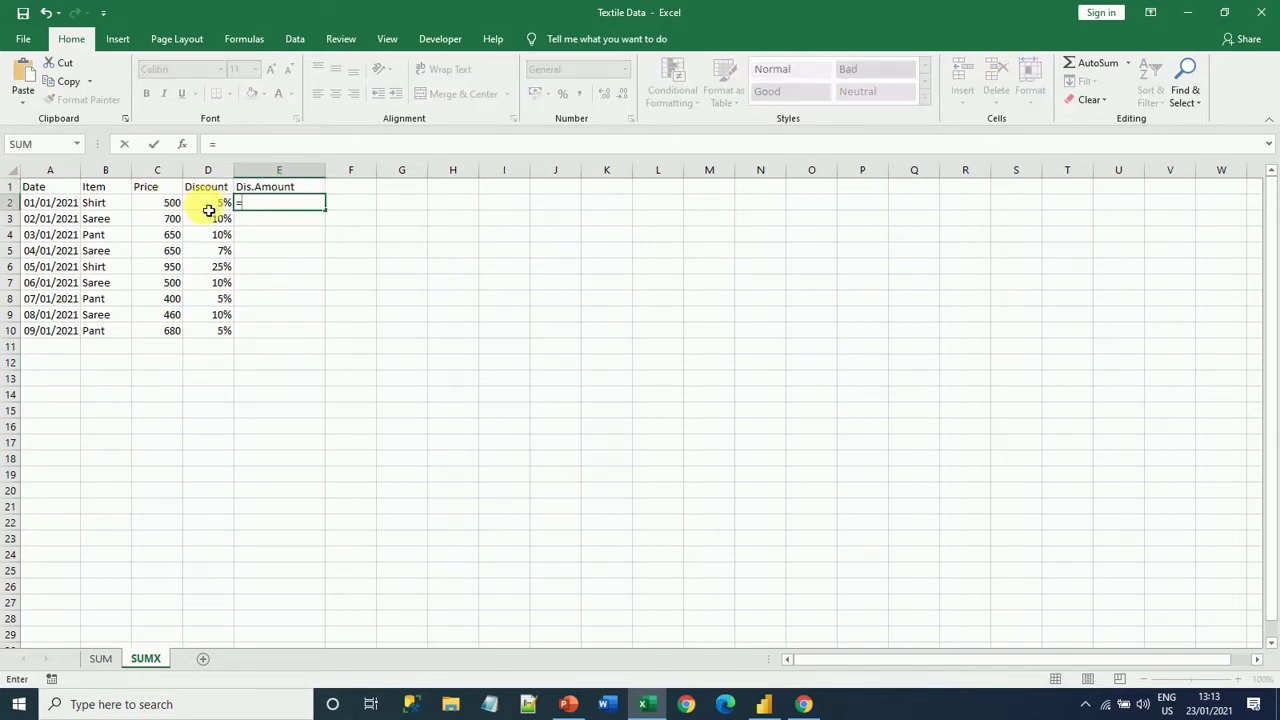
pyautogui.click(157, 211)
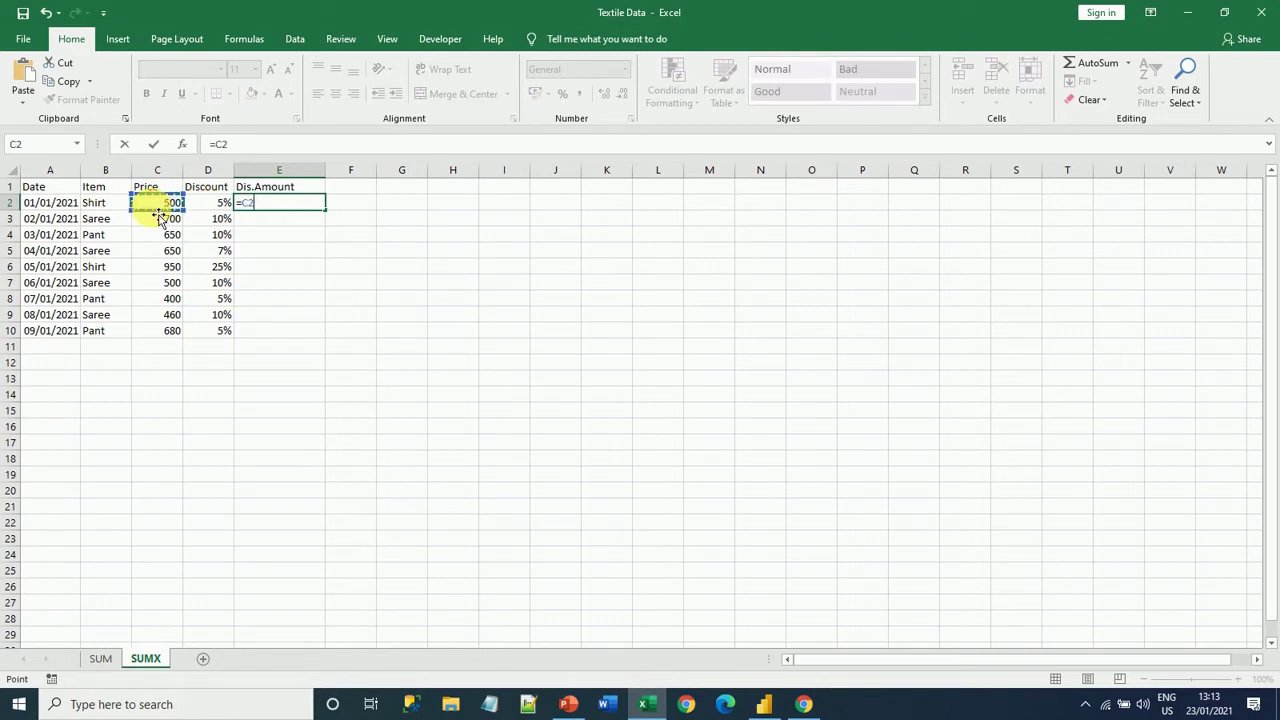
pyautogui.write('*')
pyautogui.click(208, 206)
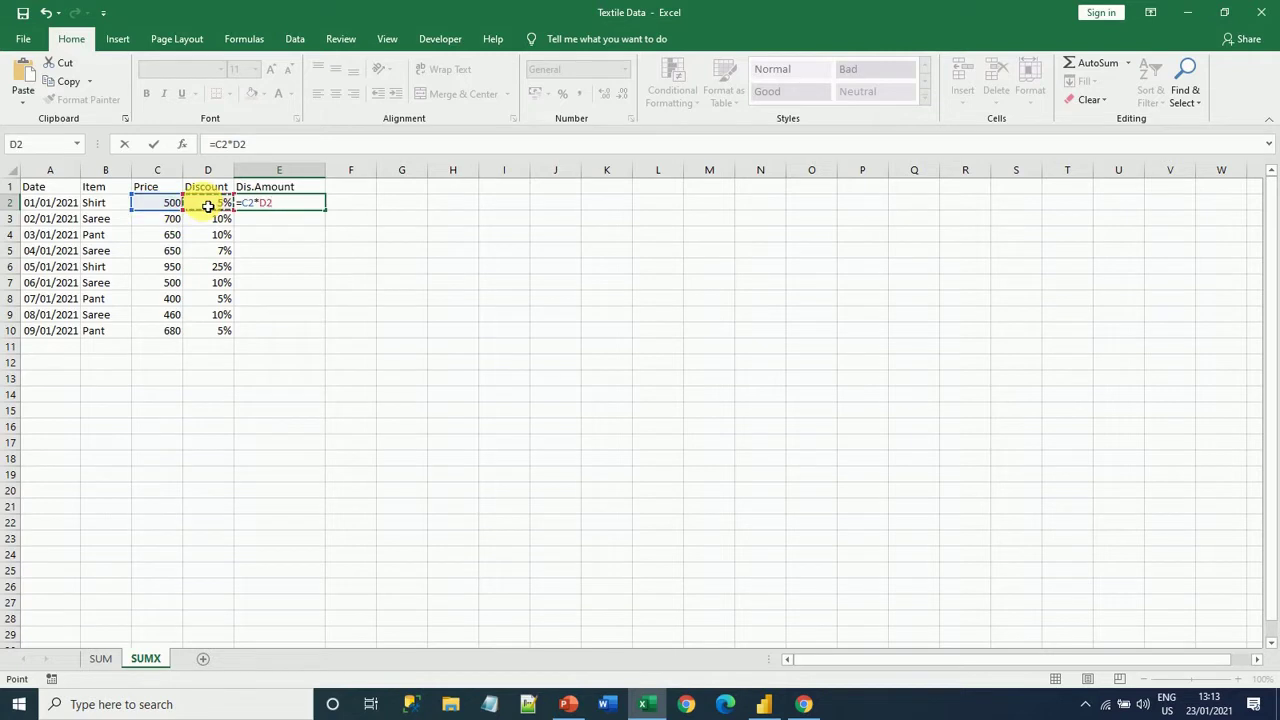
pyautogui.press('Return')
pyautogui.click(314, 205)
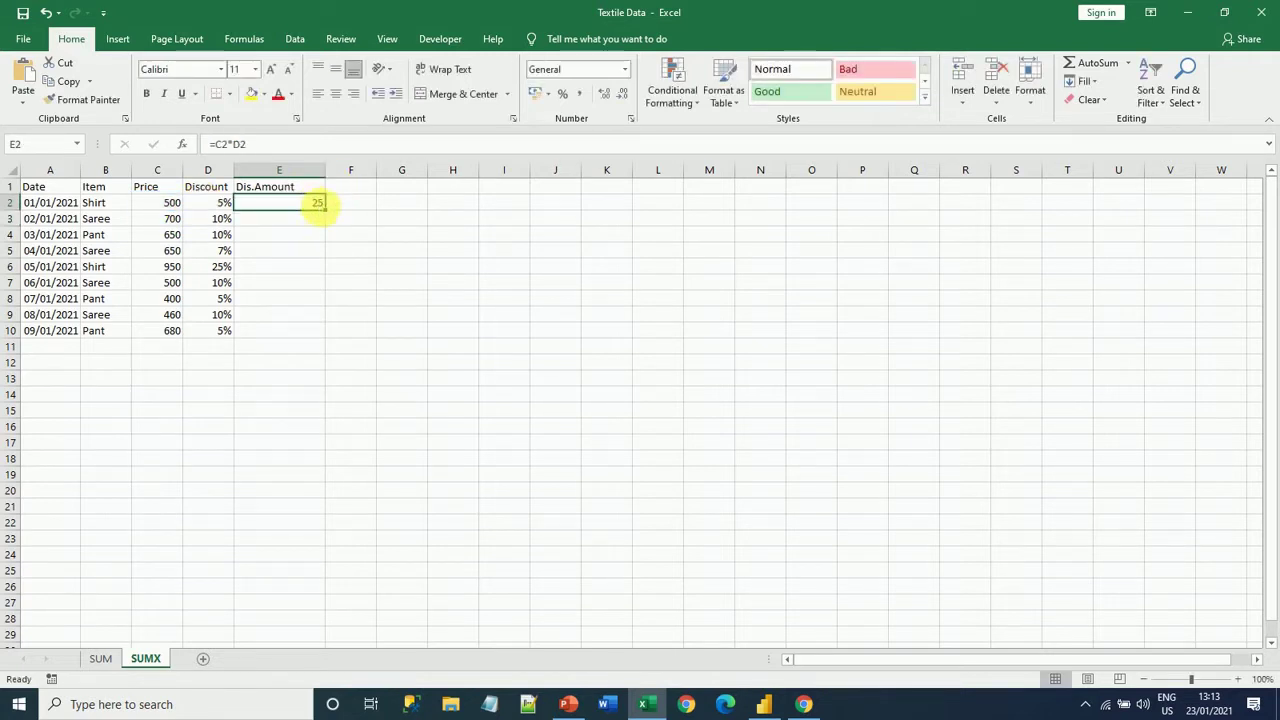
pyautogui.doubleClick(326, 210)
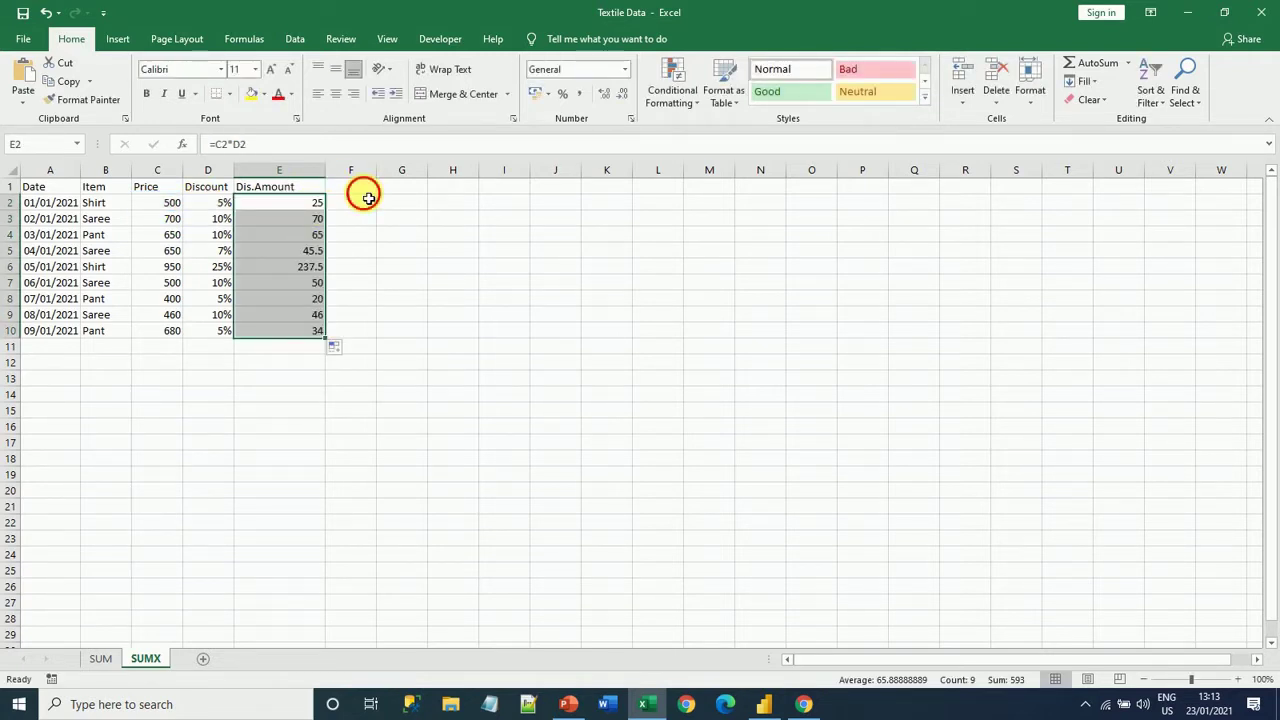
# Add the column heading Actual sales in cell F1.
pyautogui.click(366, 192)
pyautogui.write('Act')
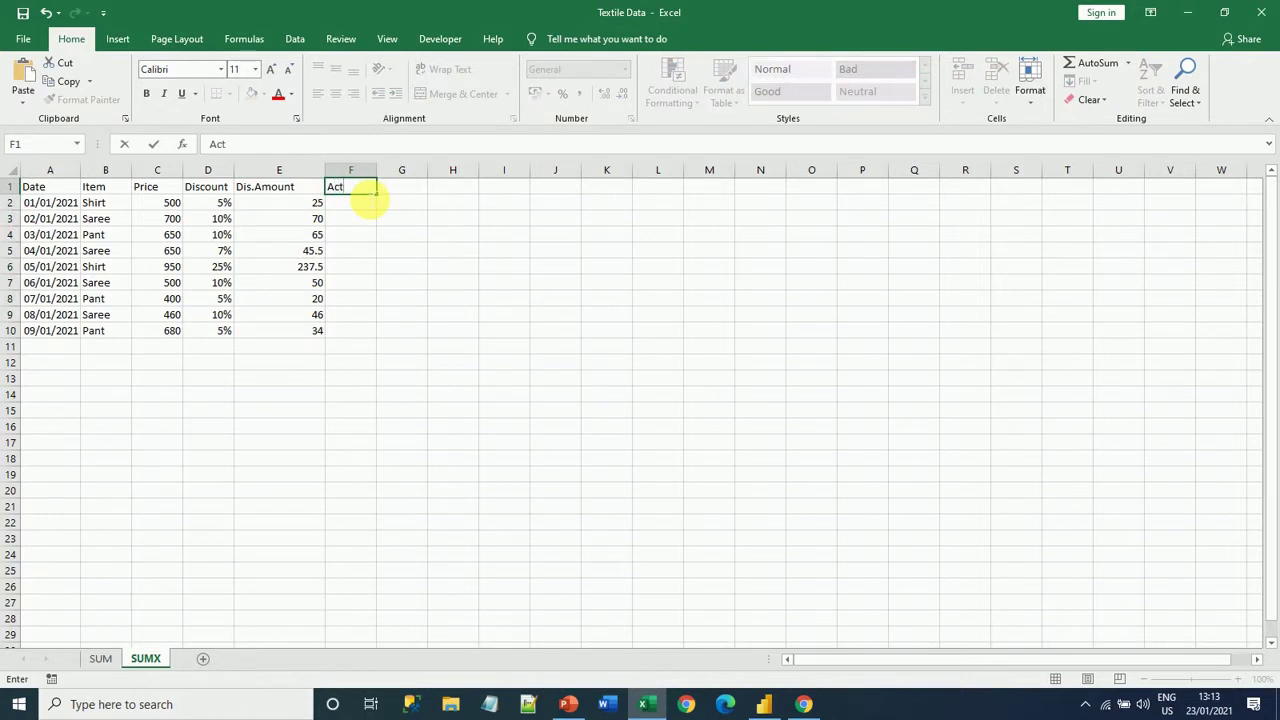
pyautogui.write('ual sales')
pyautogui.press('Return')
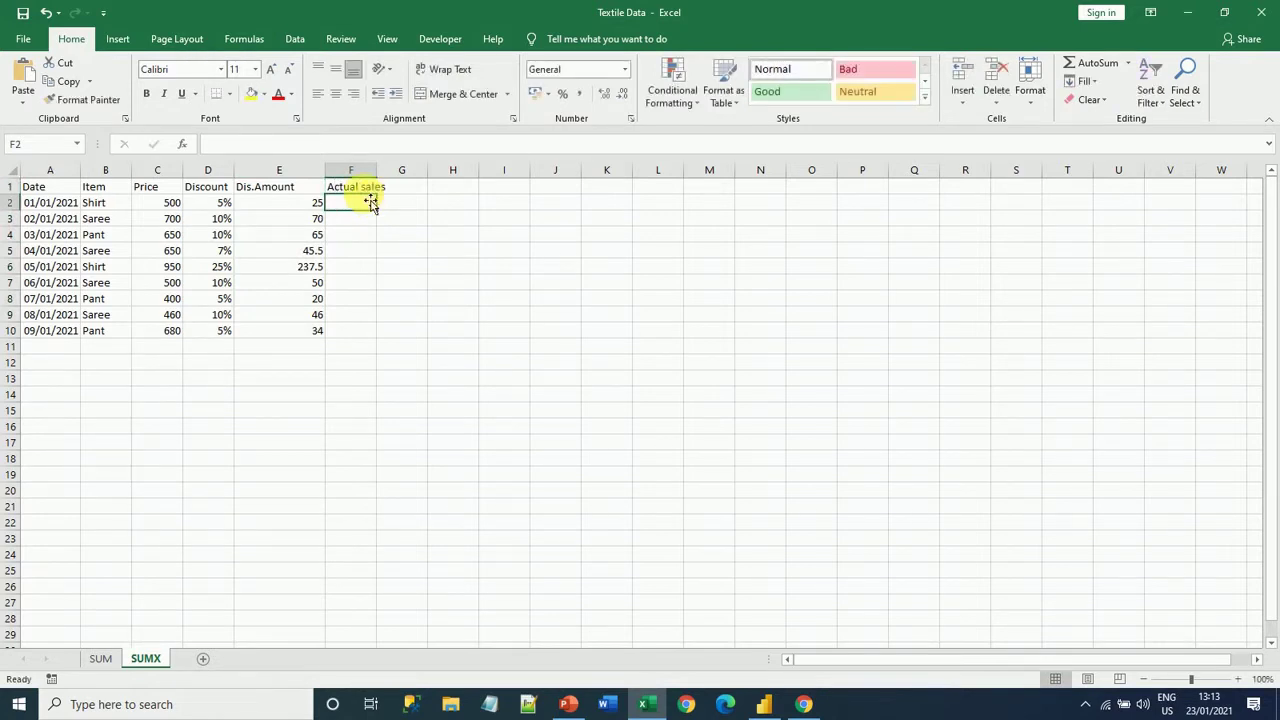
# Calculate the actual sales in F2 with =C2-E2 and fill the formula down to row 10.
pyautogui.write('=')
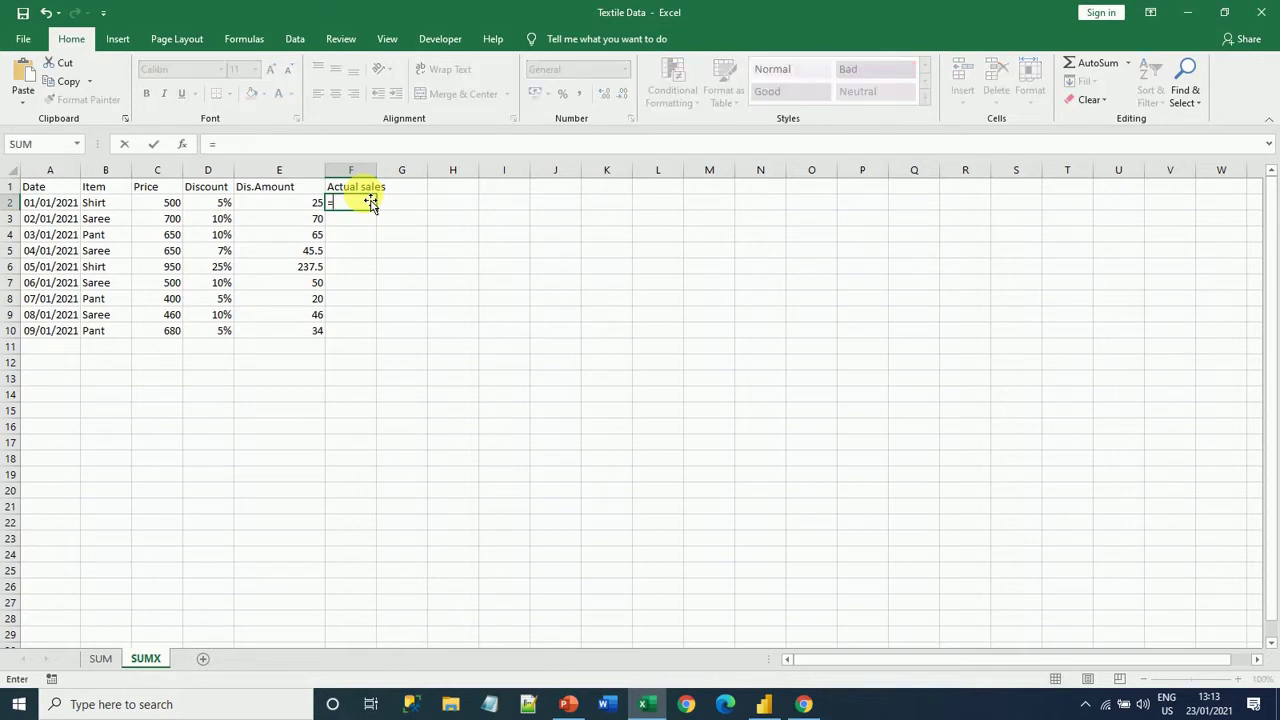
pyautogui.click(171, 207)
pyautogui.write('-')
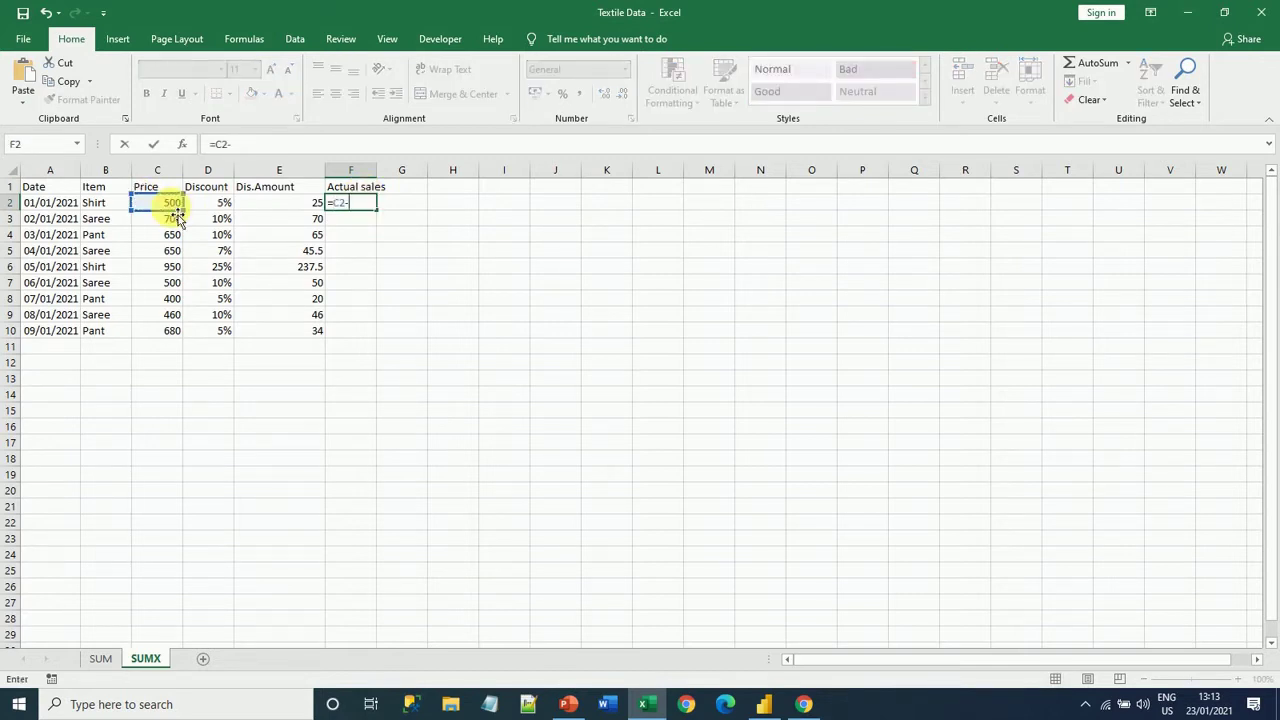
pyautogui.click(278, 208)
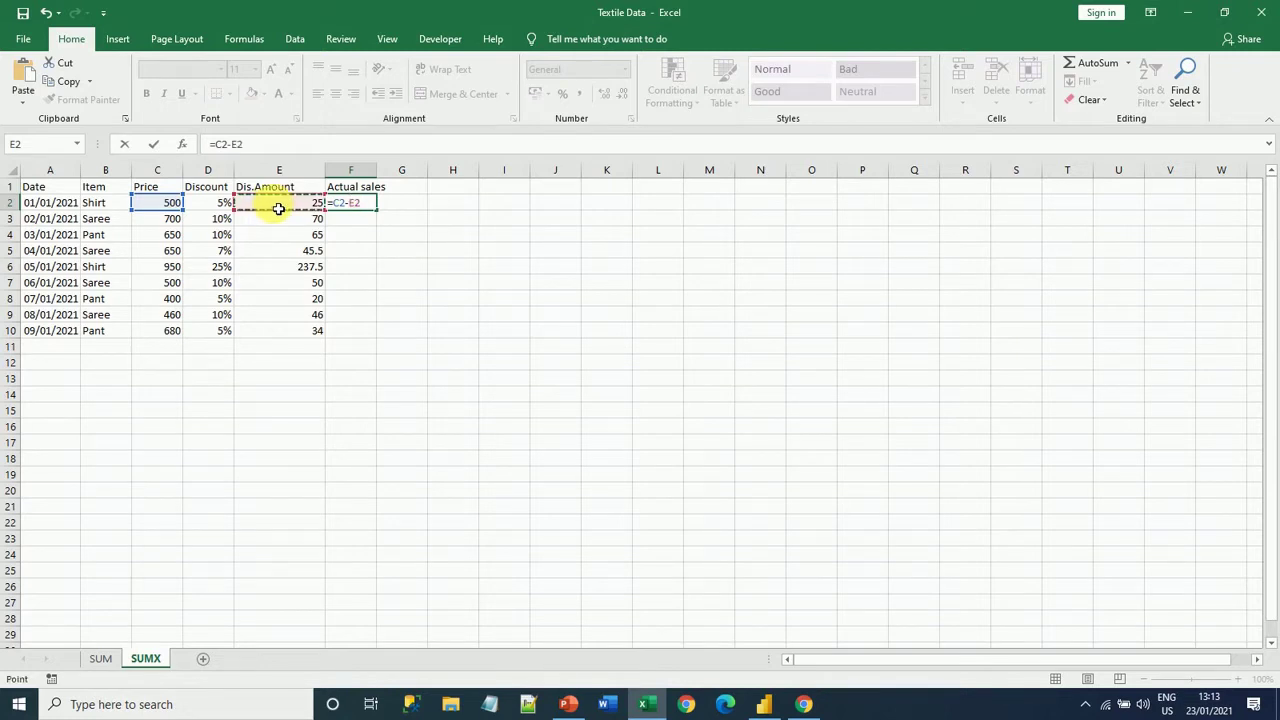
pyautogui.press('Return')
pyautogui.click(360, 201)
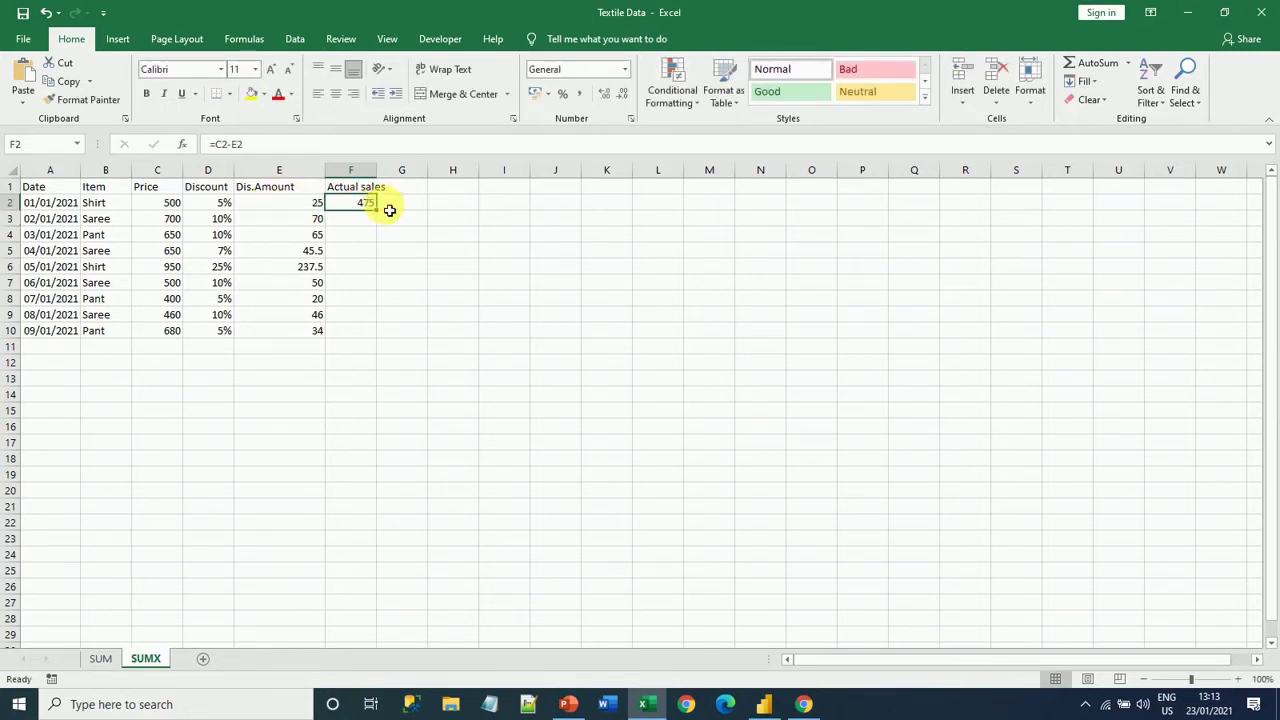
pyautogui.doubleClick(377, 209)
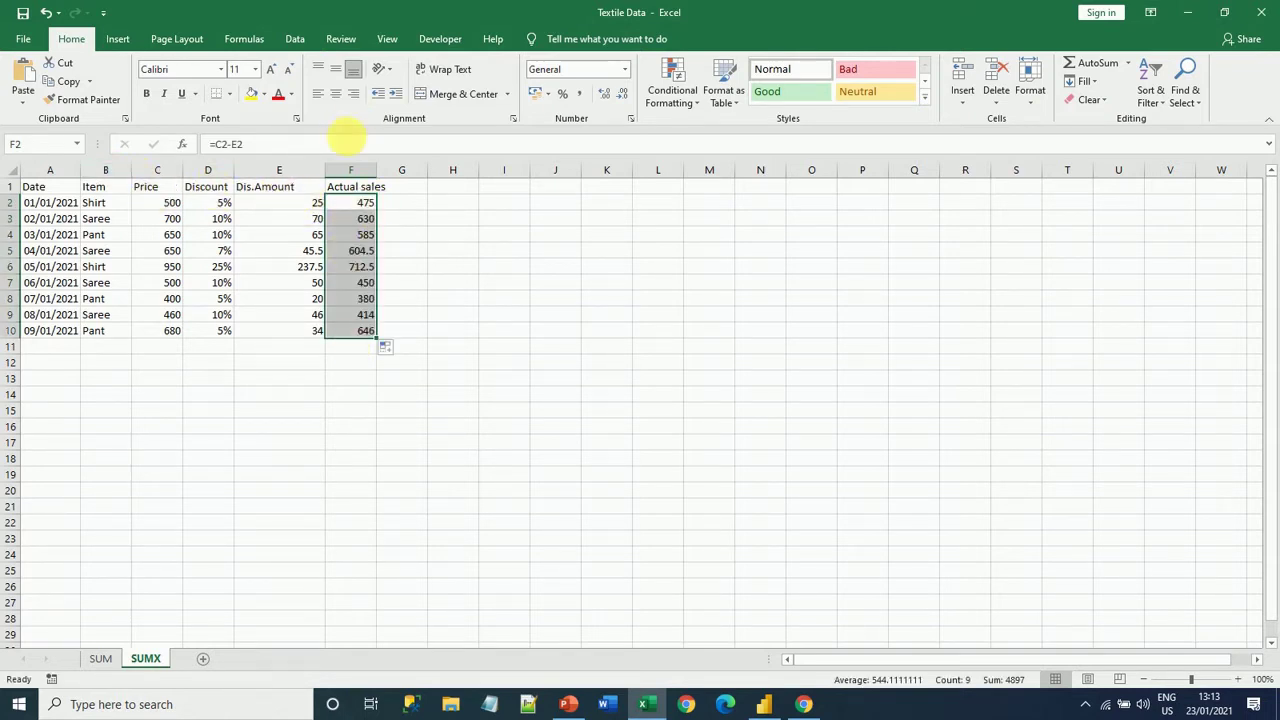
# Total the Actual sales column in cell F12 with =SUM(F2:F10).
pyautogui.click(357, 363)
pyautogui.write('=sum')
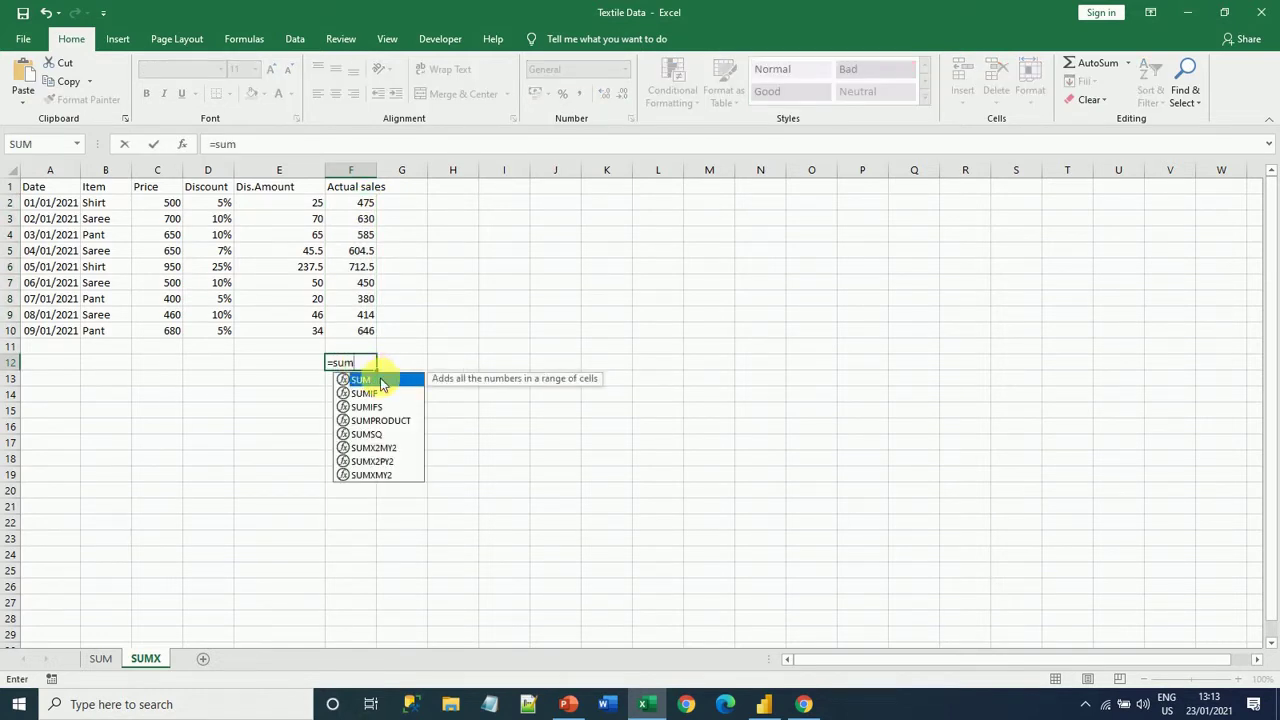
pyautogui.doubleClick(381, 385)
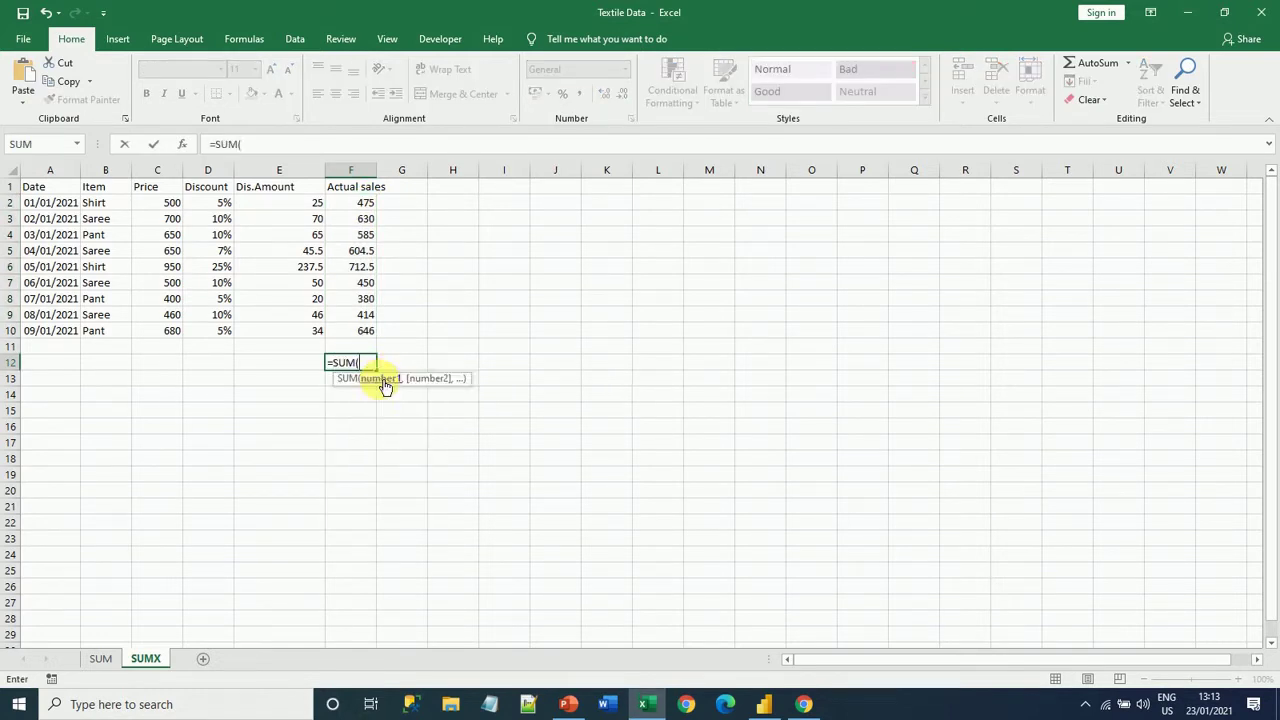
pyautogui.moveTo(343, 331); pyautogui.dragTo(366, 213)
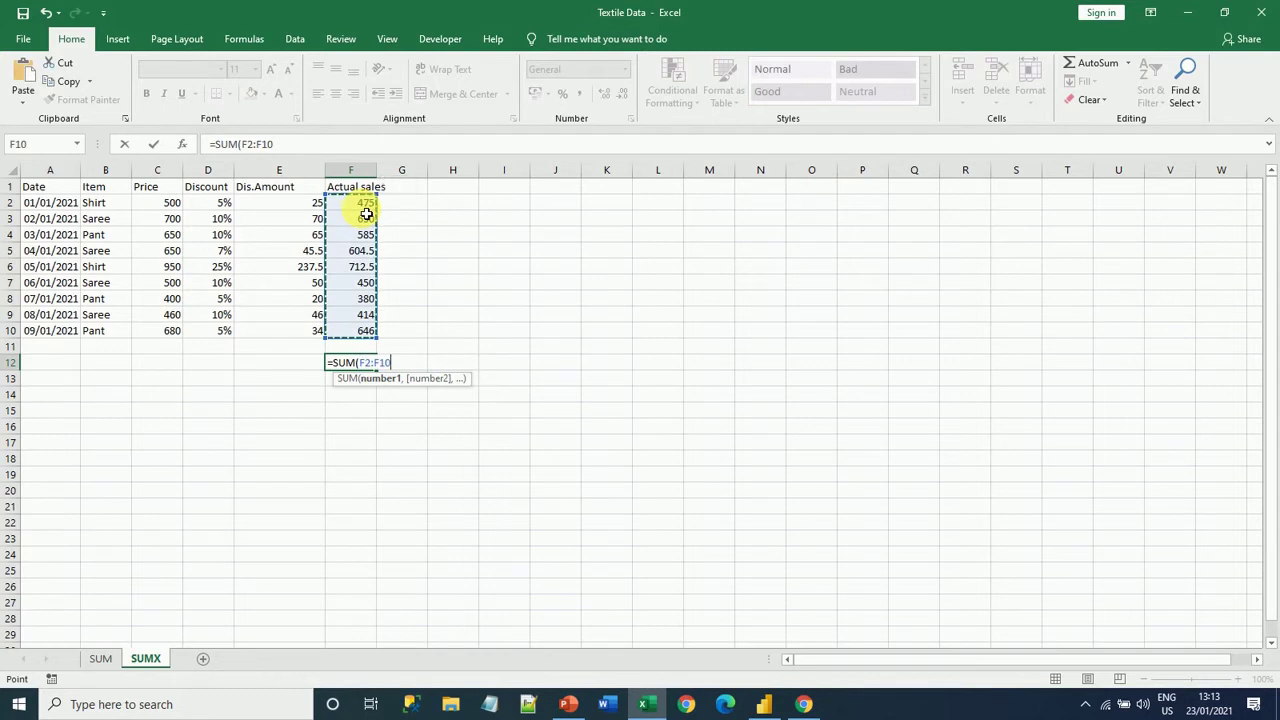
pyautogui.write(')')
pyautogui.press('Return')
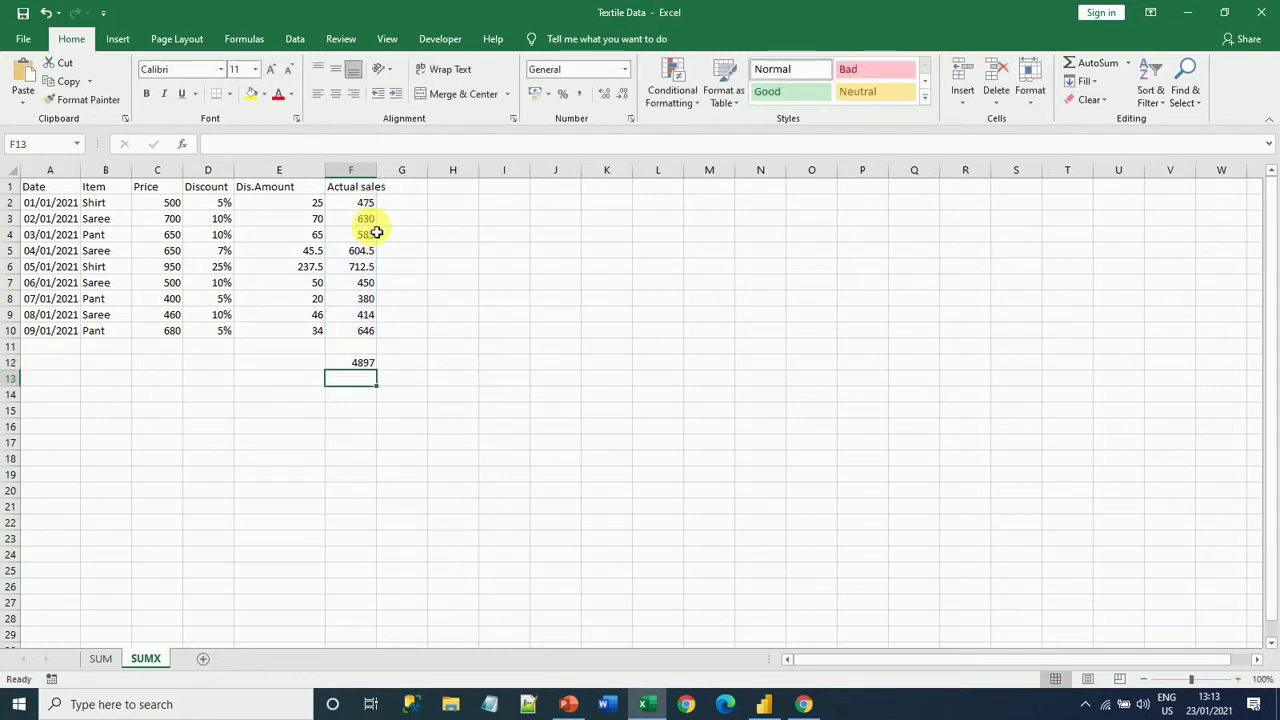
pyautogui.click(359, 366)
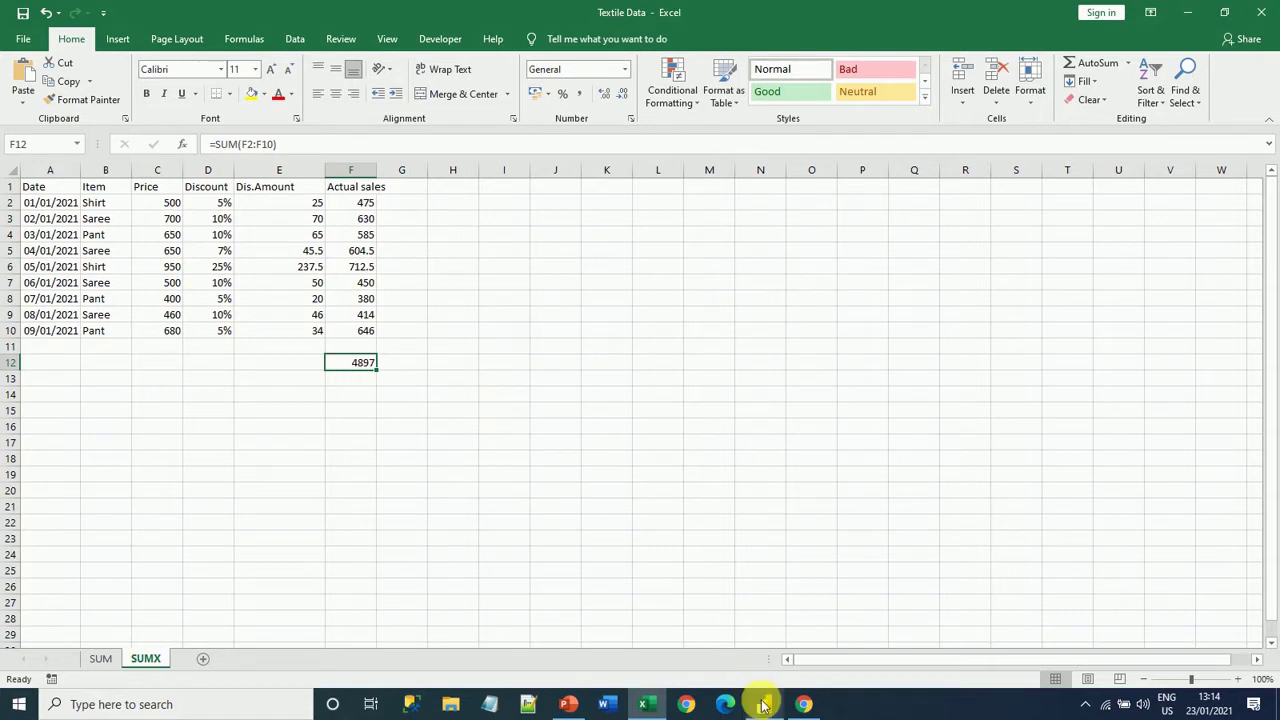
# Bring up the SUM worksheet, then switch to Power BI Desktop and re-enter the Sales measure's formula as SUM(Sheet1[Price]).
pyautogui.click(101, 660)
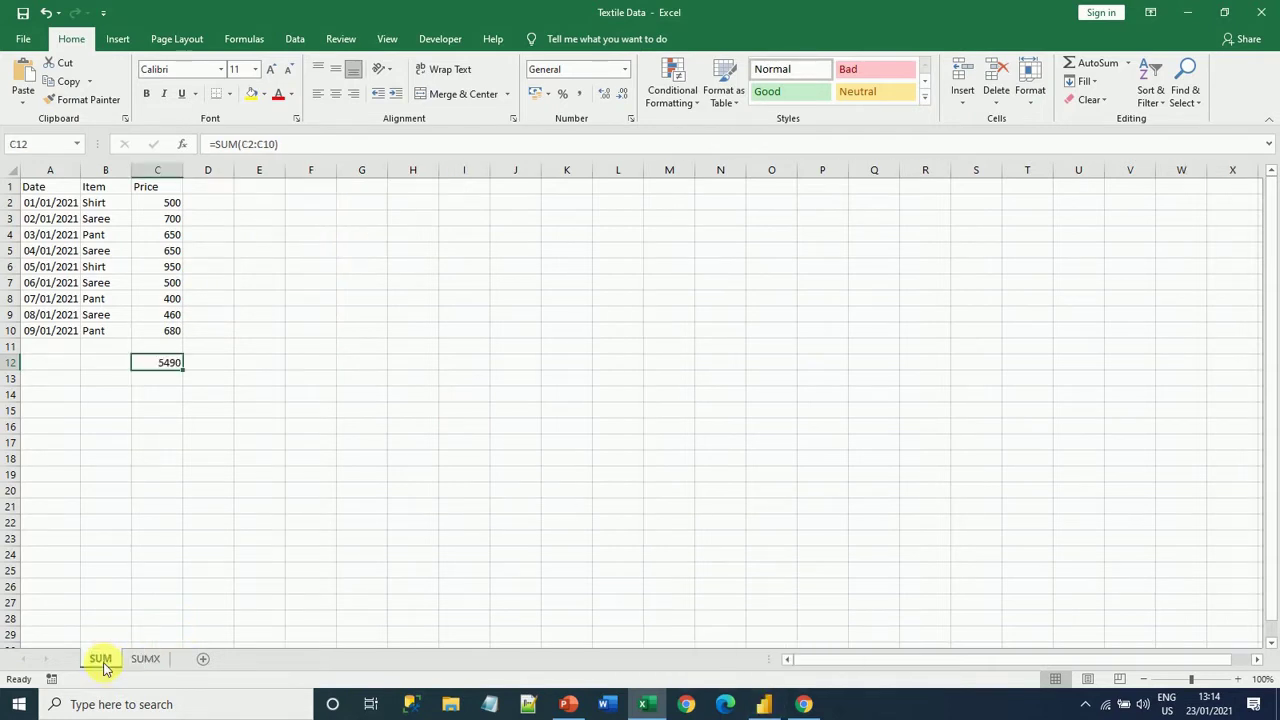
pyautogui.click(766, 705)
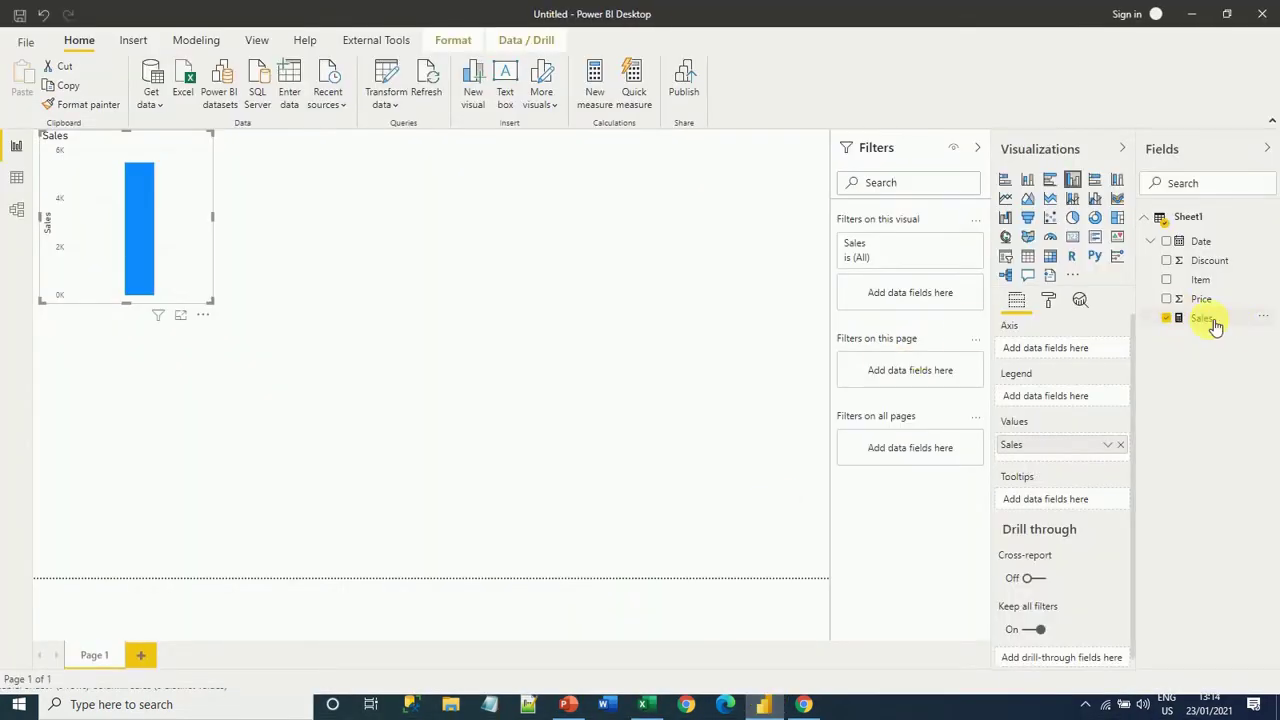
pyautogui.click(1203, 318)
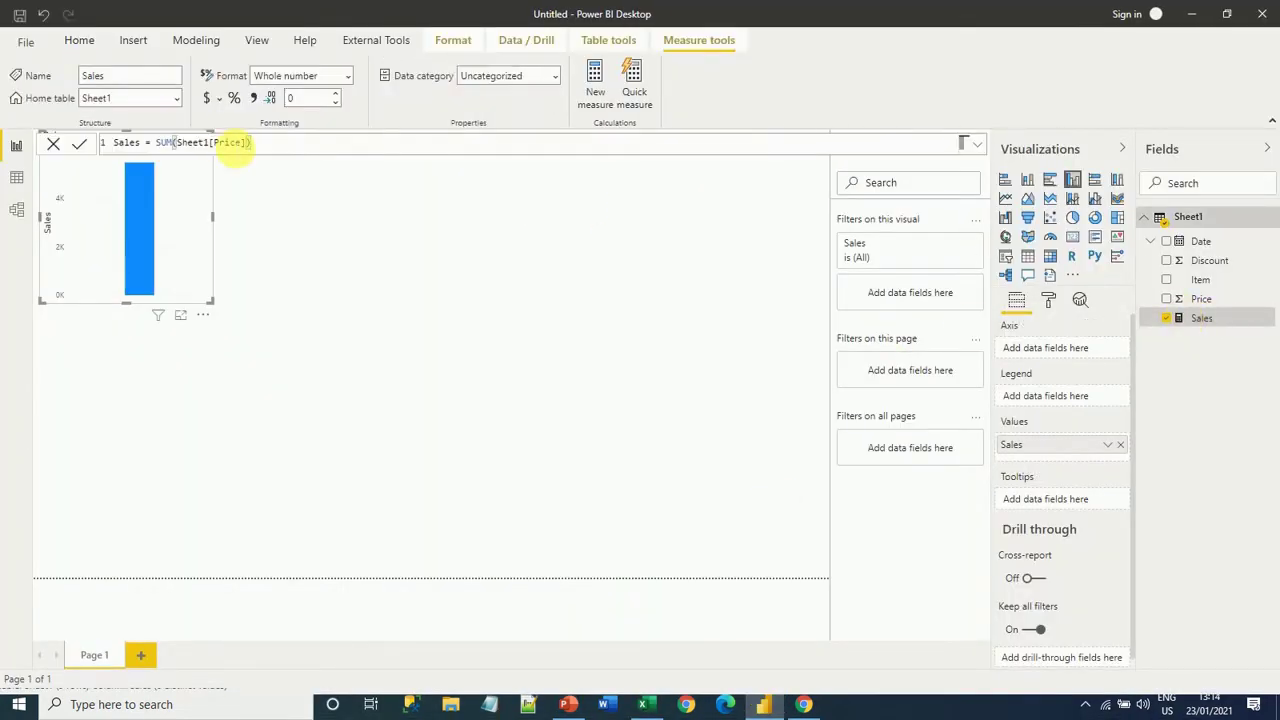
pyautogui.moveTo(253, 143); pyautogui.dragTo(157, 143)
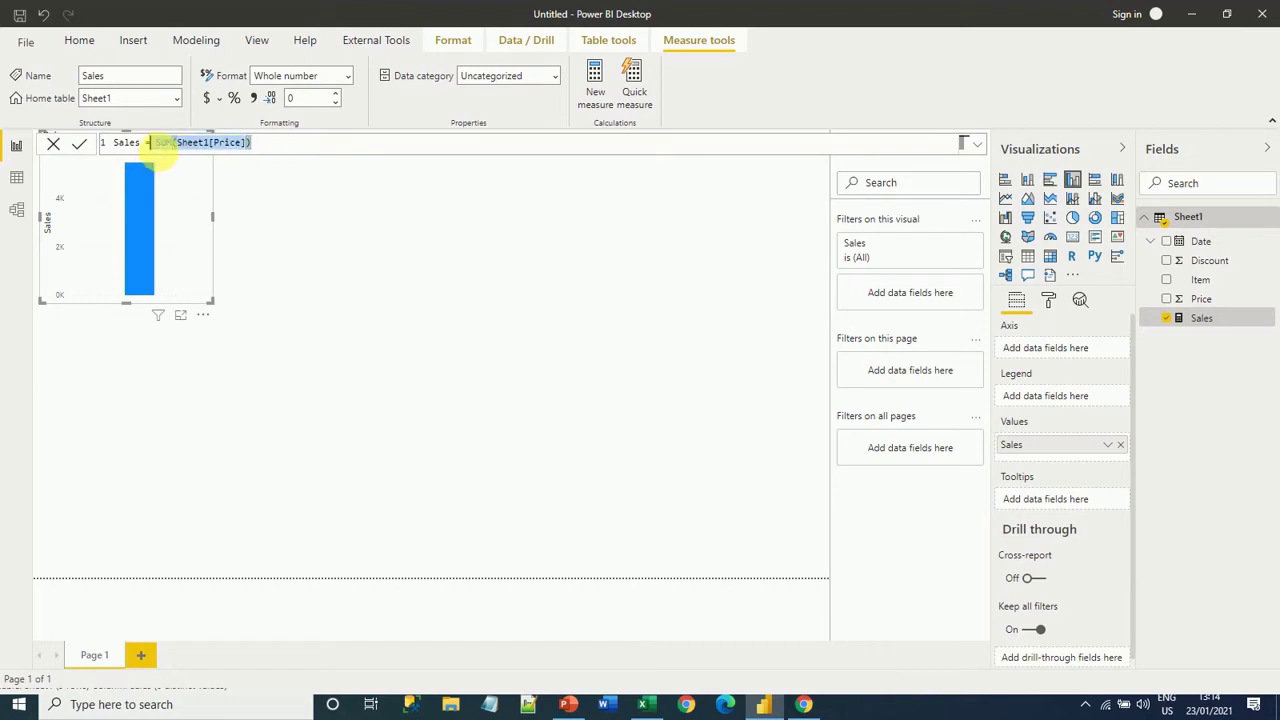
pyautogui.press('BackSpace')
pyautogui.write('sum')
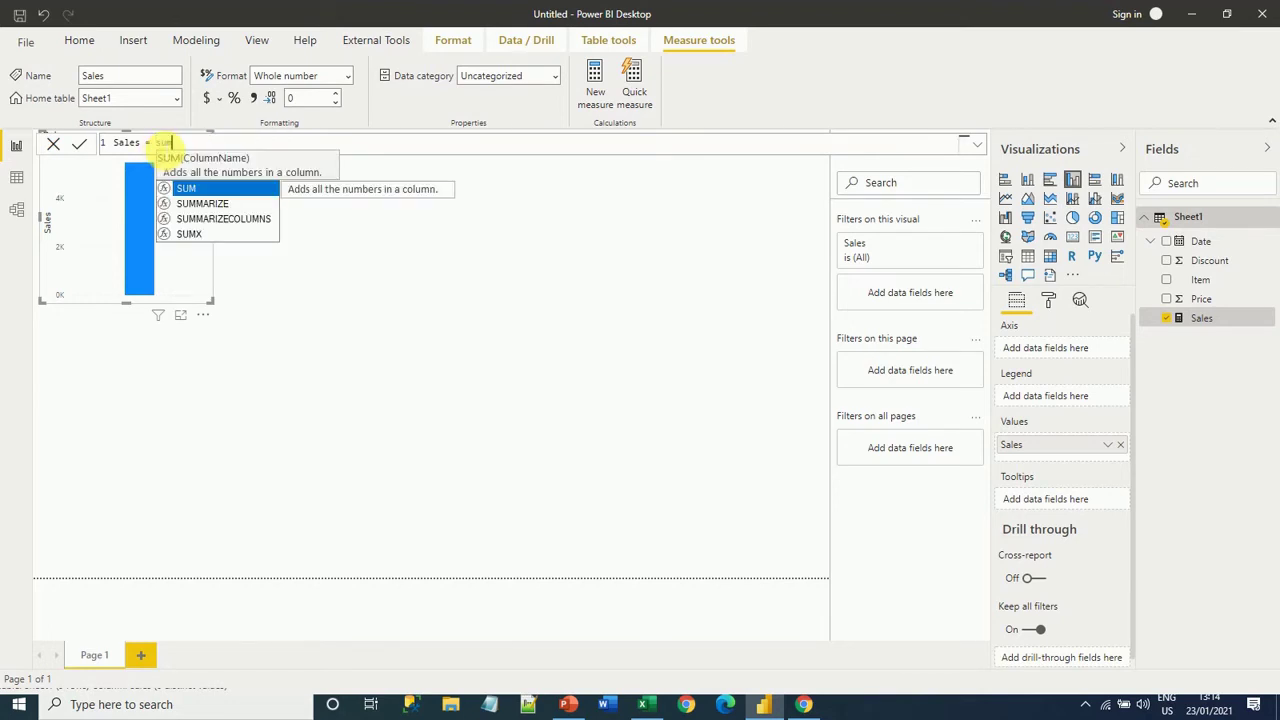
pyautogui.write('(')
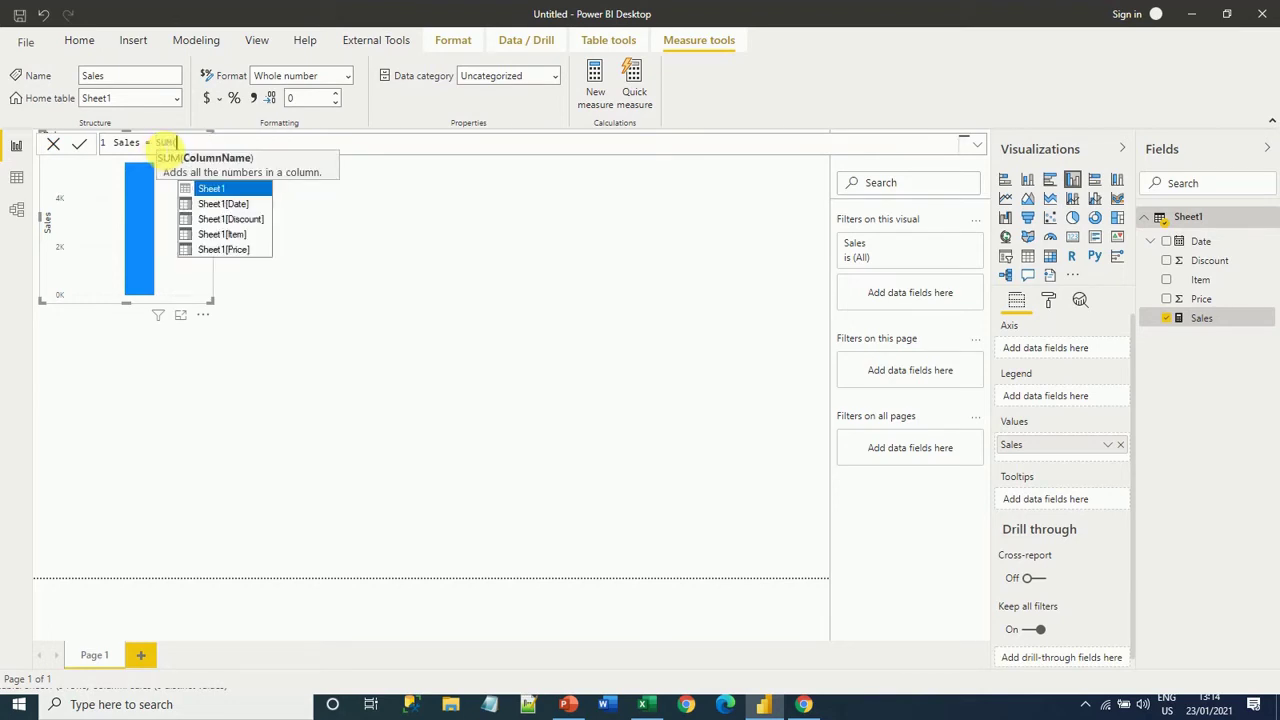
pyautogui.press('Down')
pyautogui.press('Down')
pyautogui.press('Down')
pyautogui.press('Down')
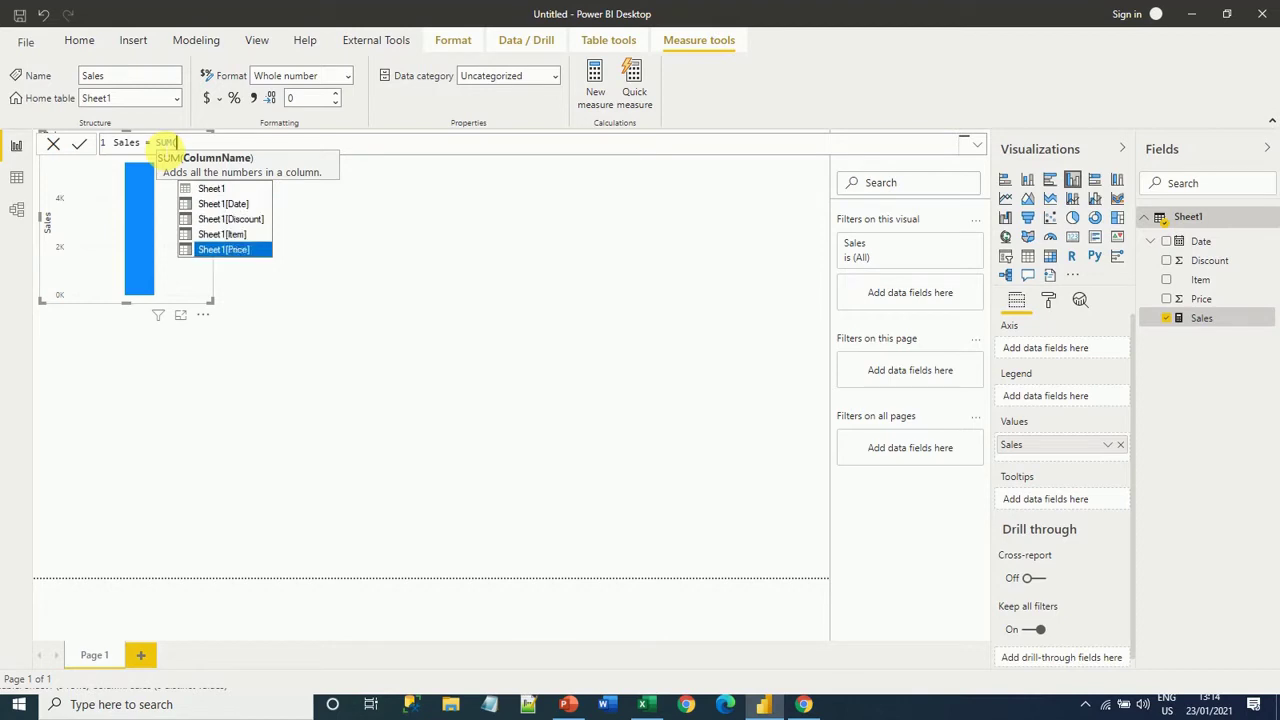
pyautogui.press('Tab')
pyautogui.write(')')
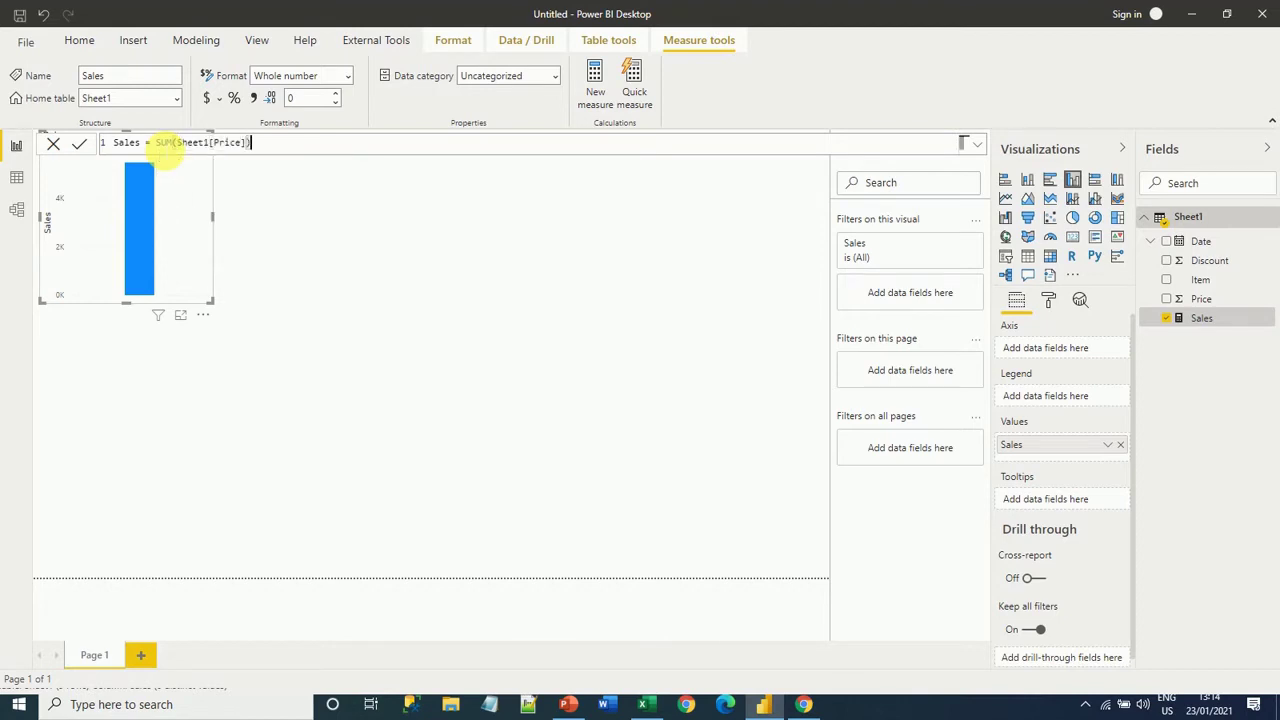
pyautogui.click(86, 149)
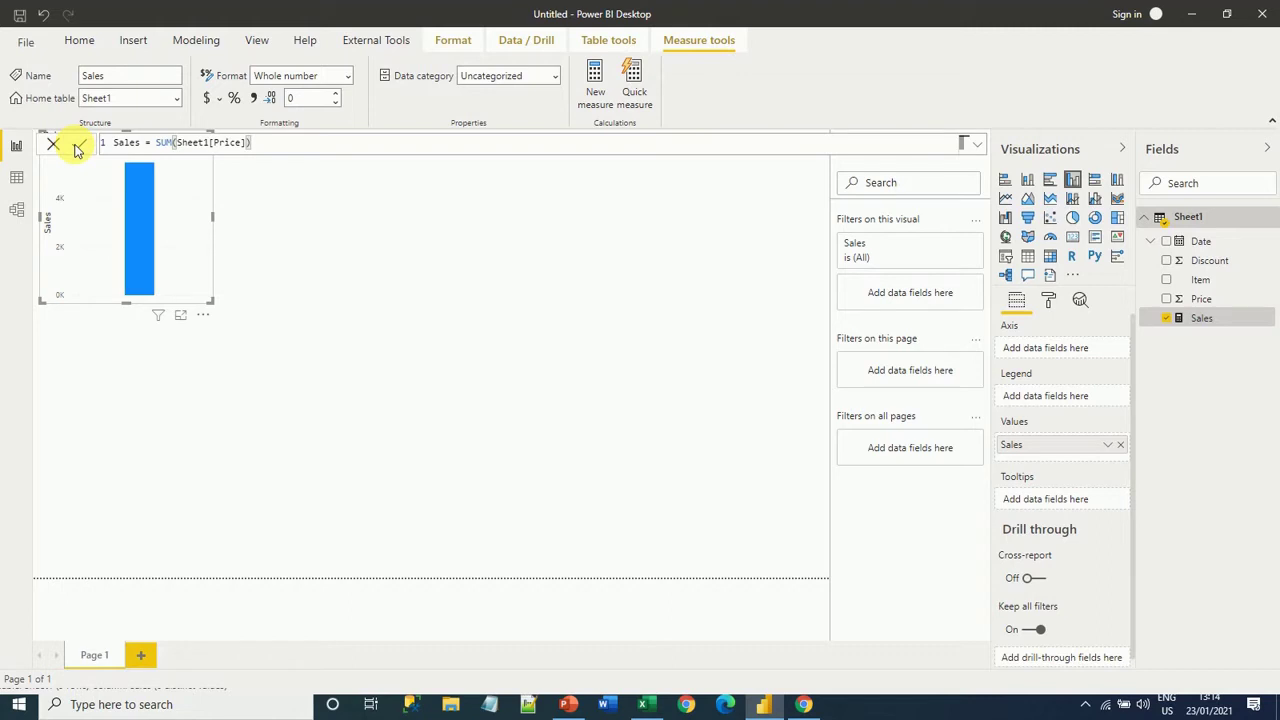
# Convert the Sales column chart into a card visual and place it near the left edge of the report page.
pyautogui.click(289, 257)
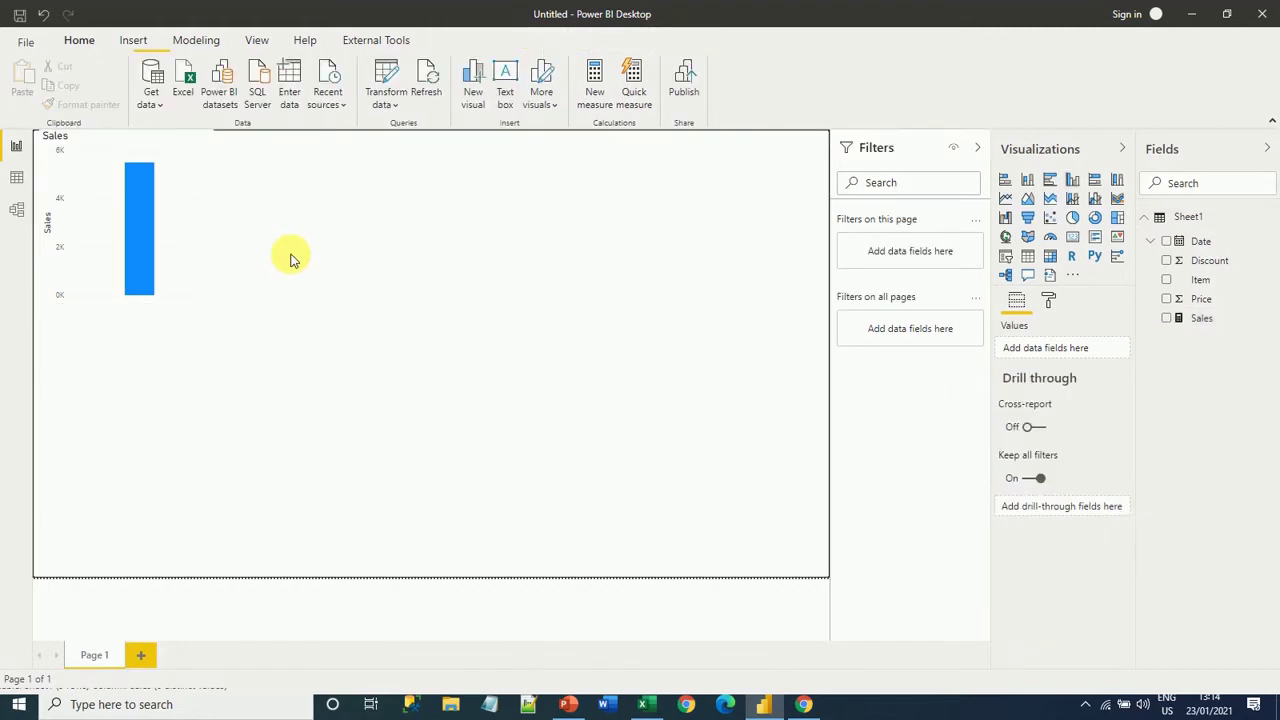
pyautogui.click(1210, 317)
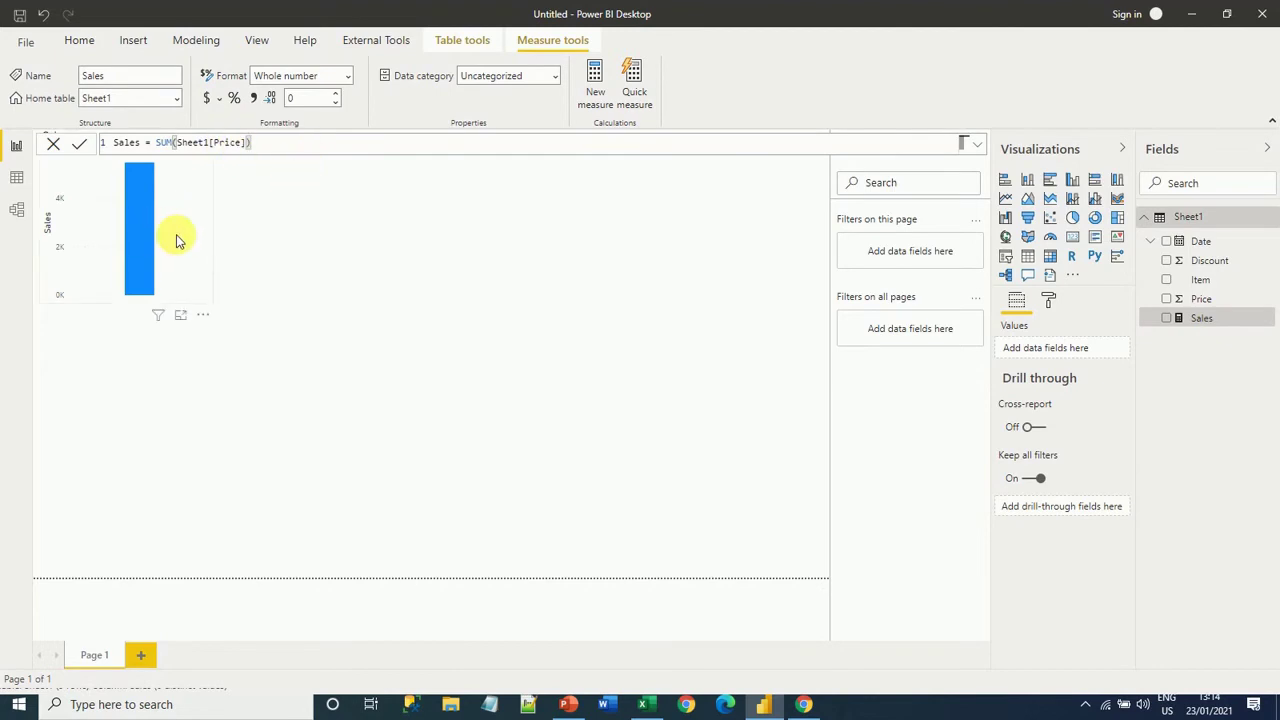
pyautogui.click(257, 324)
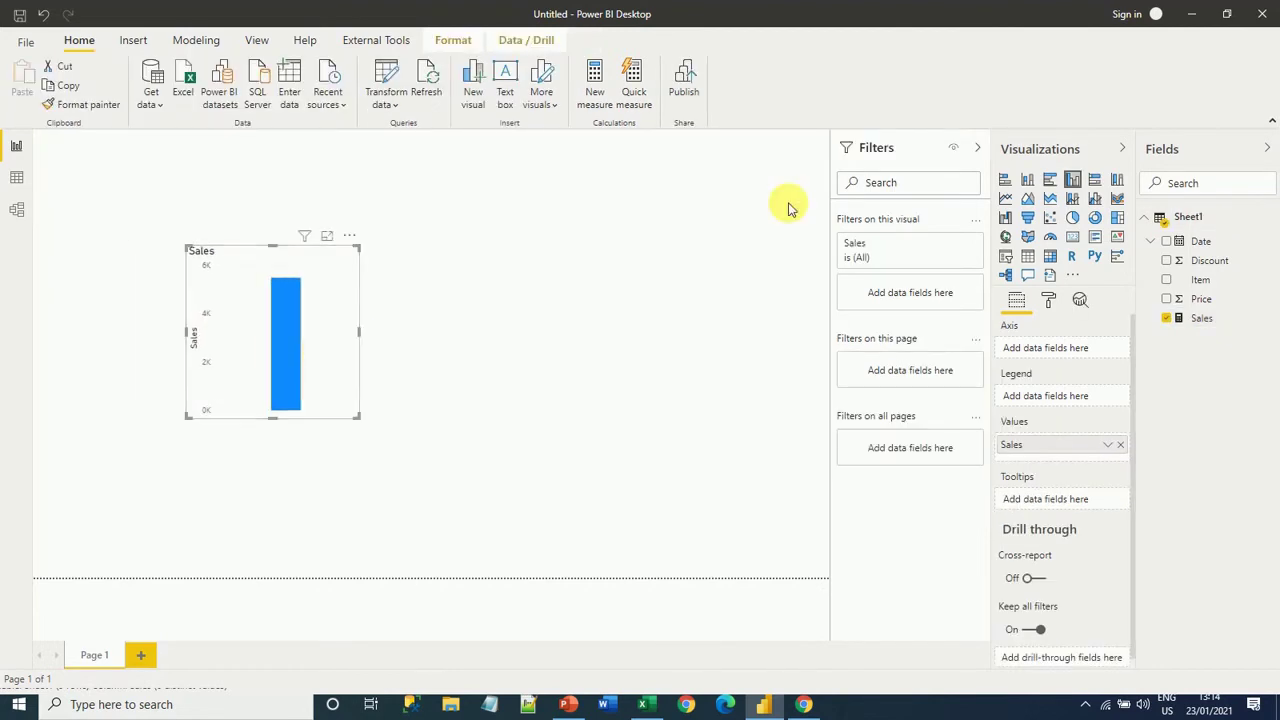
pyautogui.click(1074, 241)
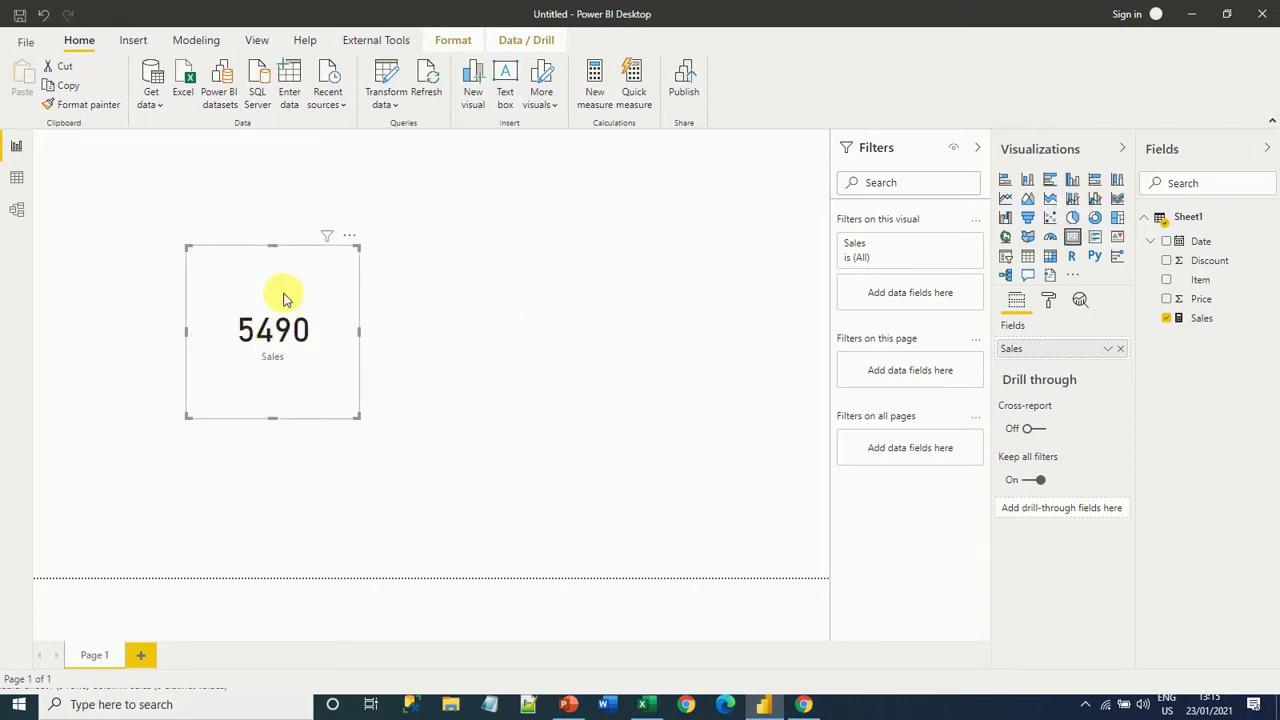
pyautogui.moveTo(283, 298); pyautogui.dragTo(184, 296)
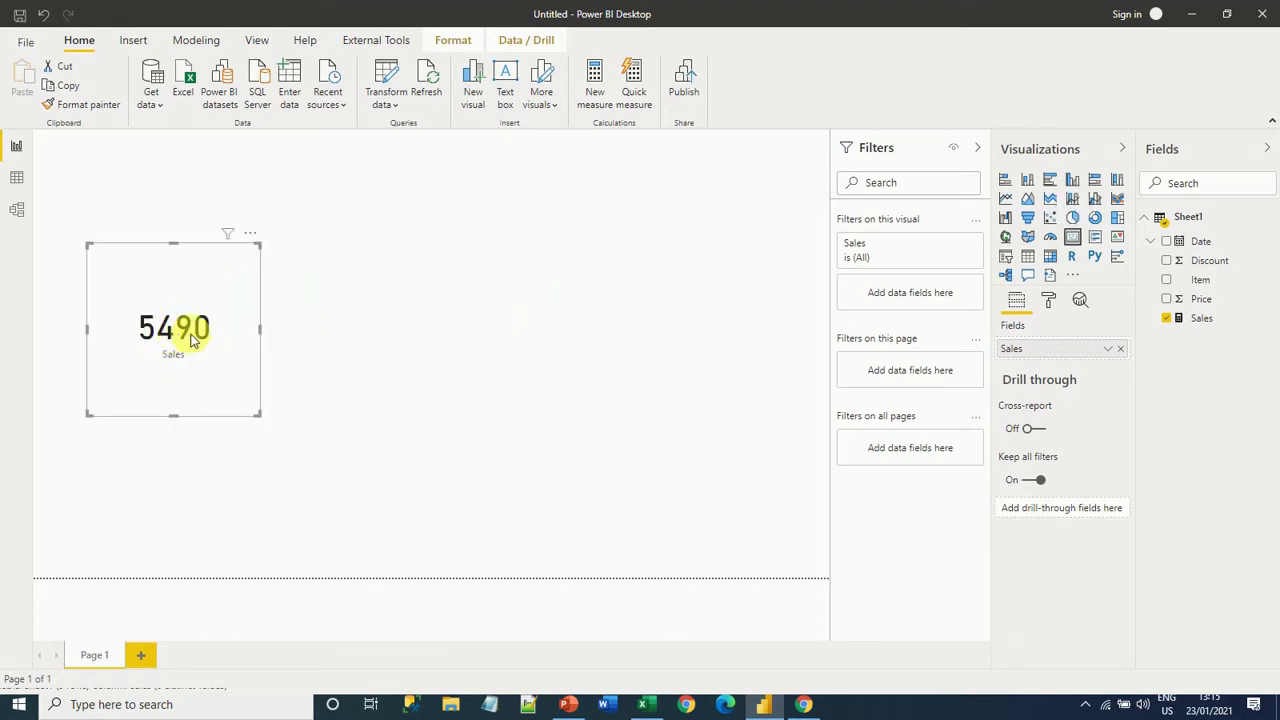
pyautogui.click(383, 320)
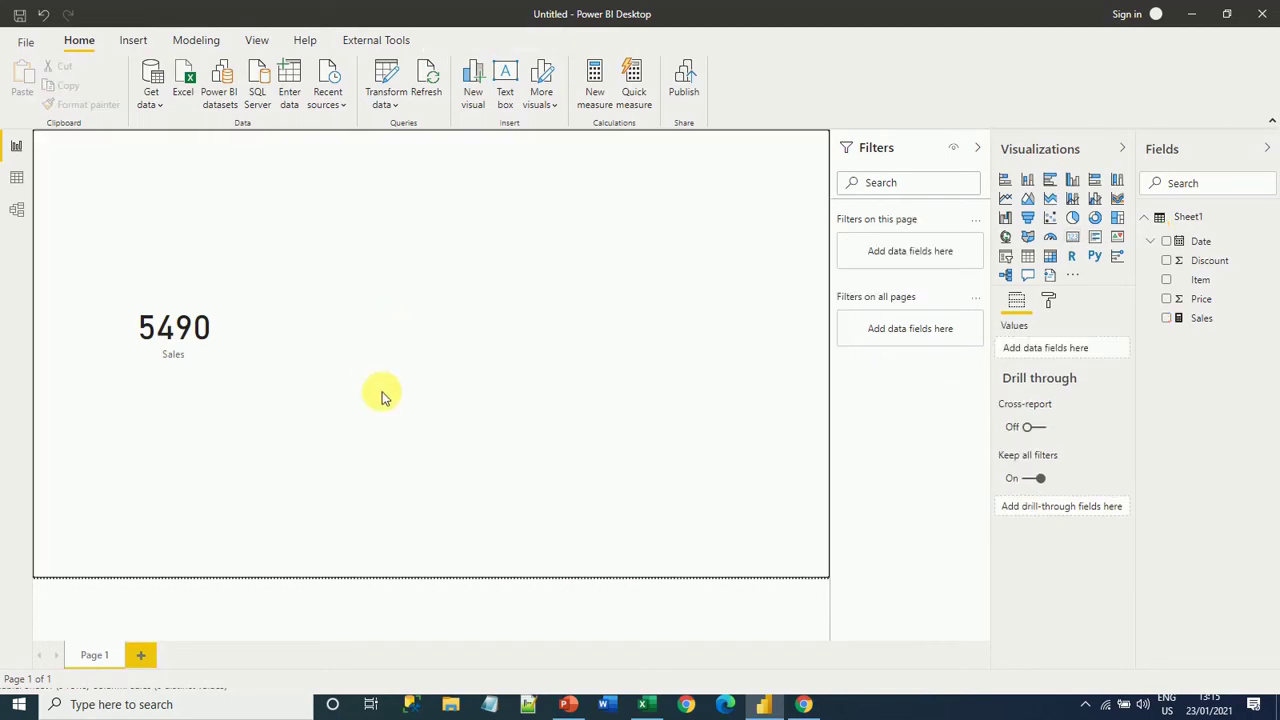
# Bring up the SUMX worksheet in Excel, then create a new measure in Sheet1 in Power BI Desktop with an enlarged formula editor.
pyautogui.hotkey('alt', 'Tab')
pyautogui.click(152, 661)
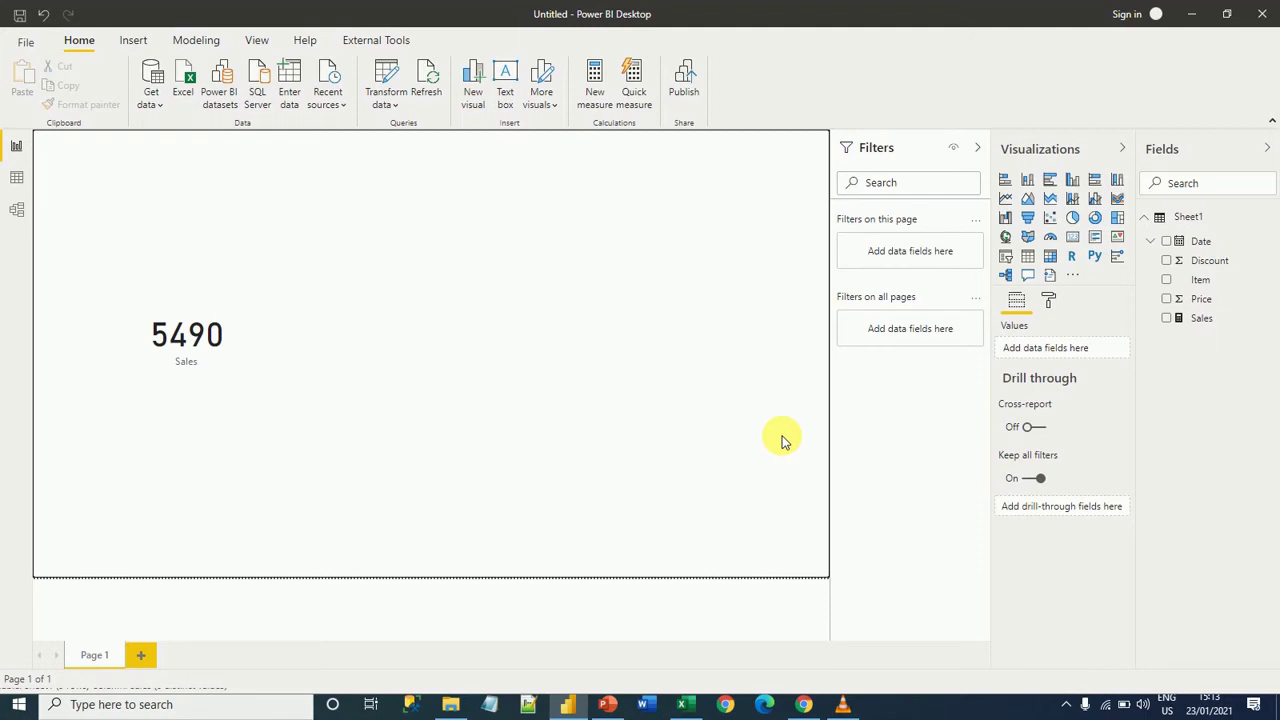
pyautogui.click(1264, 320)
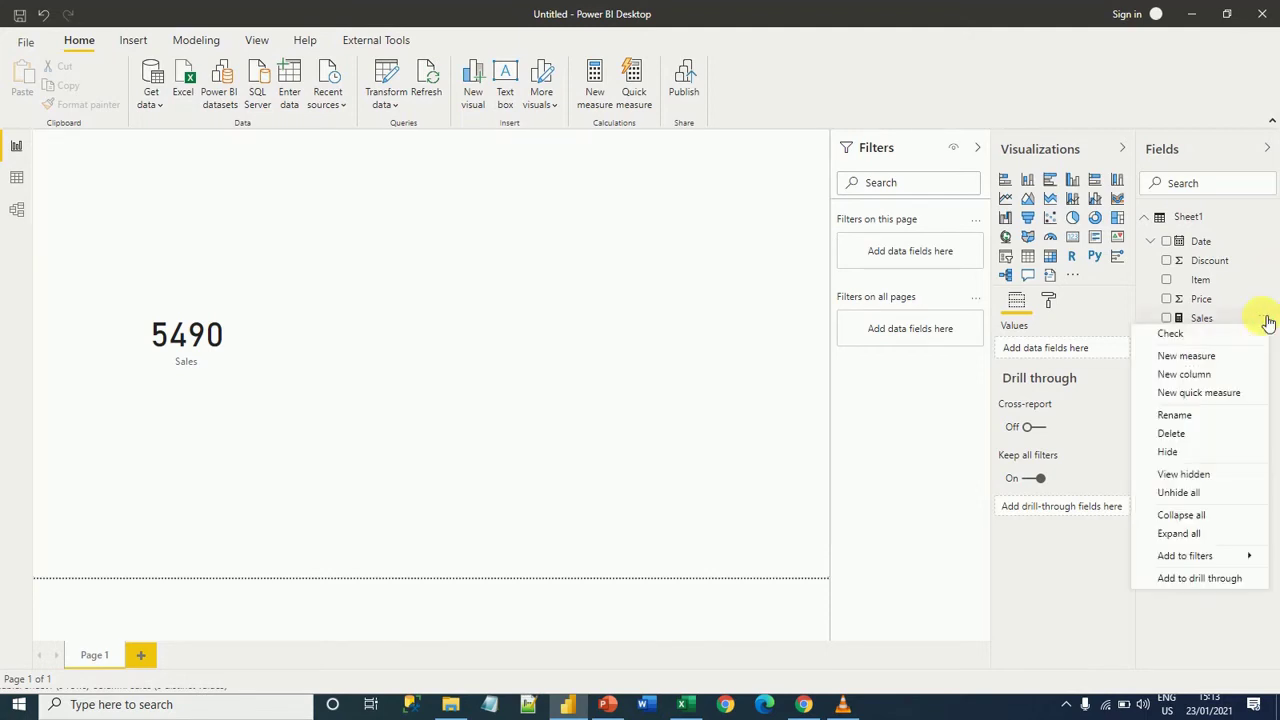
pyautogui.click(1212, 359)
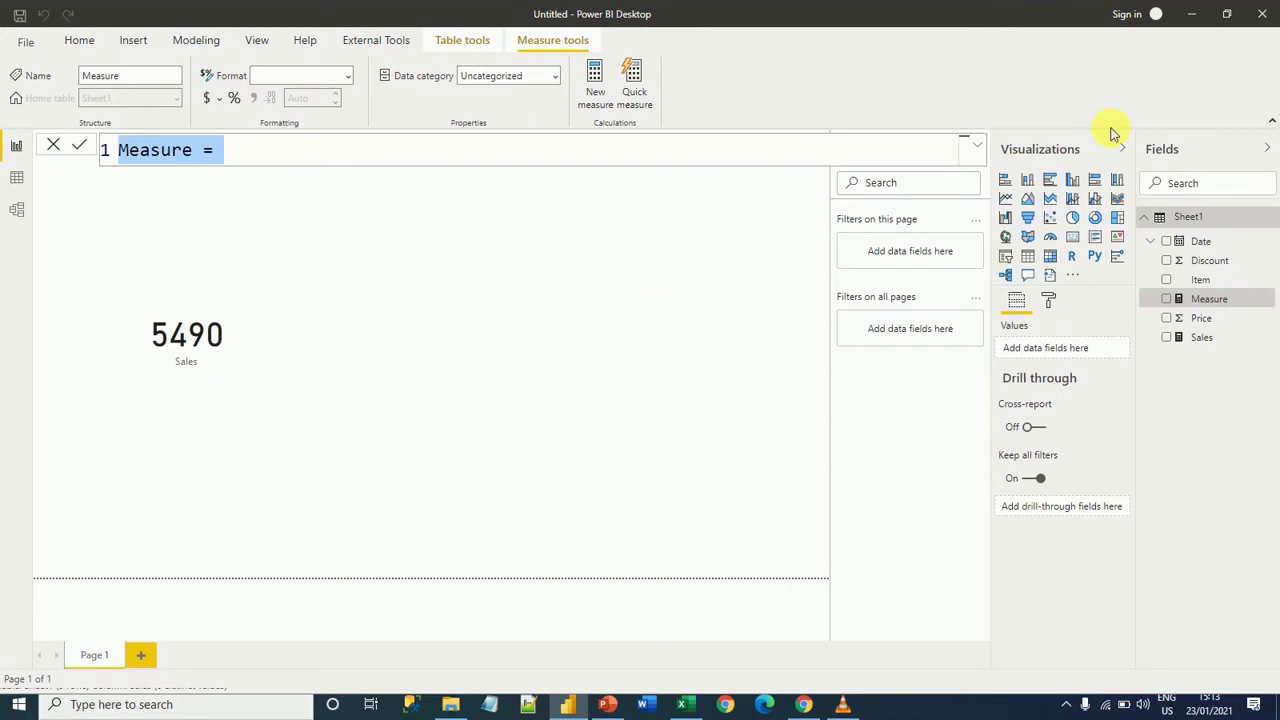
pyautogui.click(977, 145)
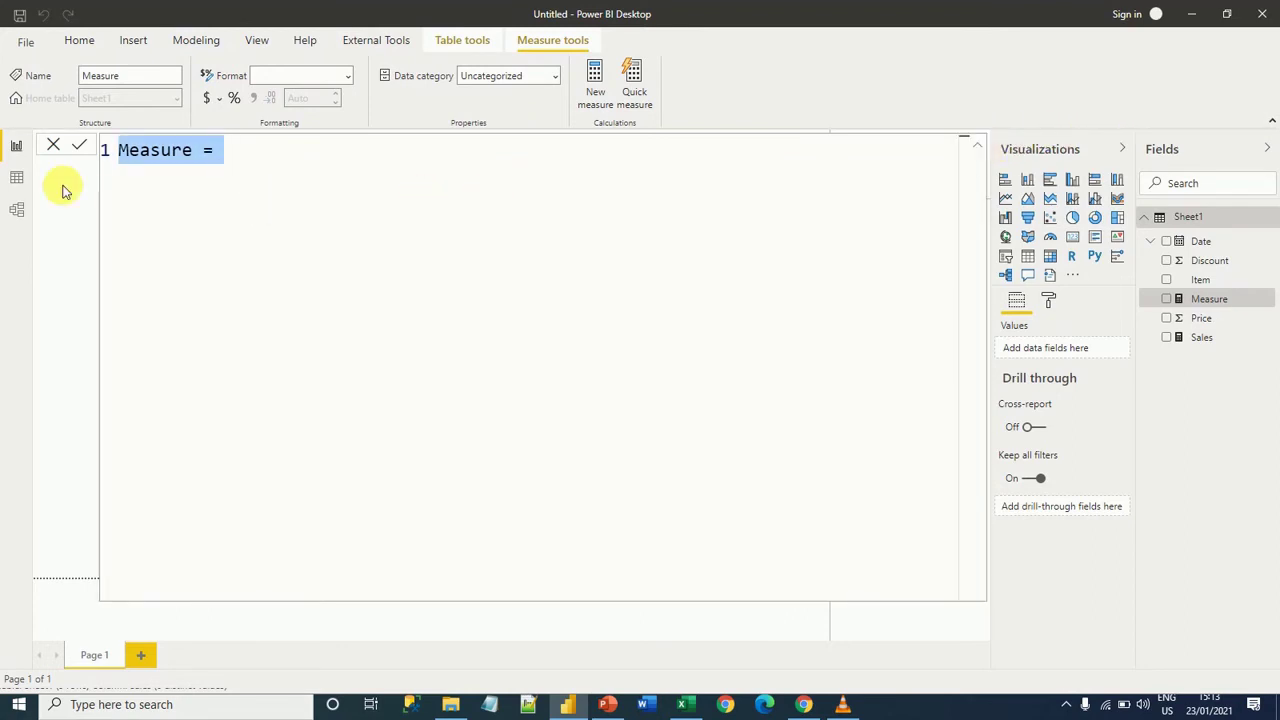
# Replace the new measure's default name with Actual Sales and begin its formula.
pyautogui.click(245, 157)
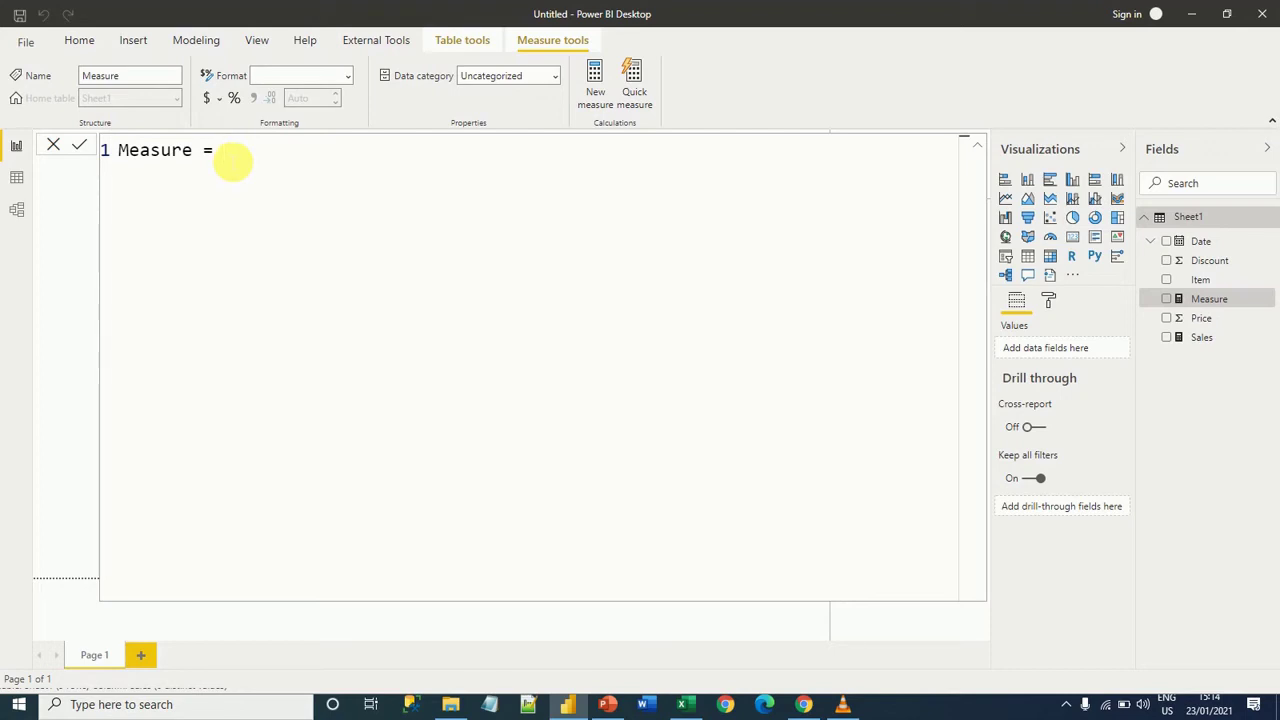
pyautogui.press('BackSpace')
pyautogui.press('BackSpace')
pyautogui.press('BackSpace')
pyautogui.press('BackSpace')
pyautogui.press('BackSpace')
pyautogui.press('BackSpace')
pyautogui.press('BackSpace')
pyautogui.press('BackSpace')
pyautogui.press('BackSpace')
pyautogui.write('Actual ')
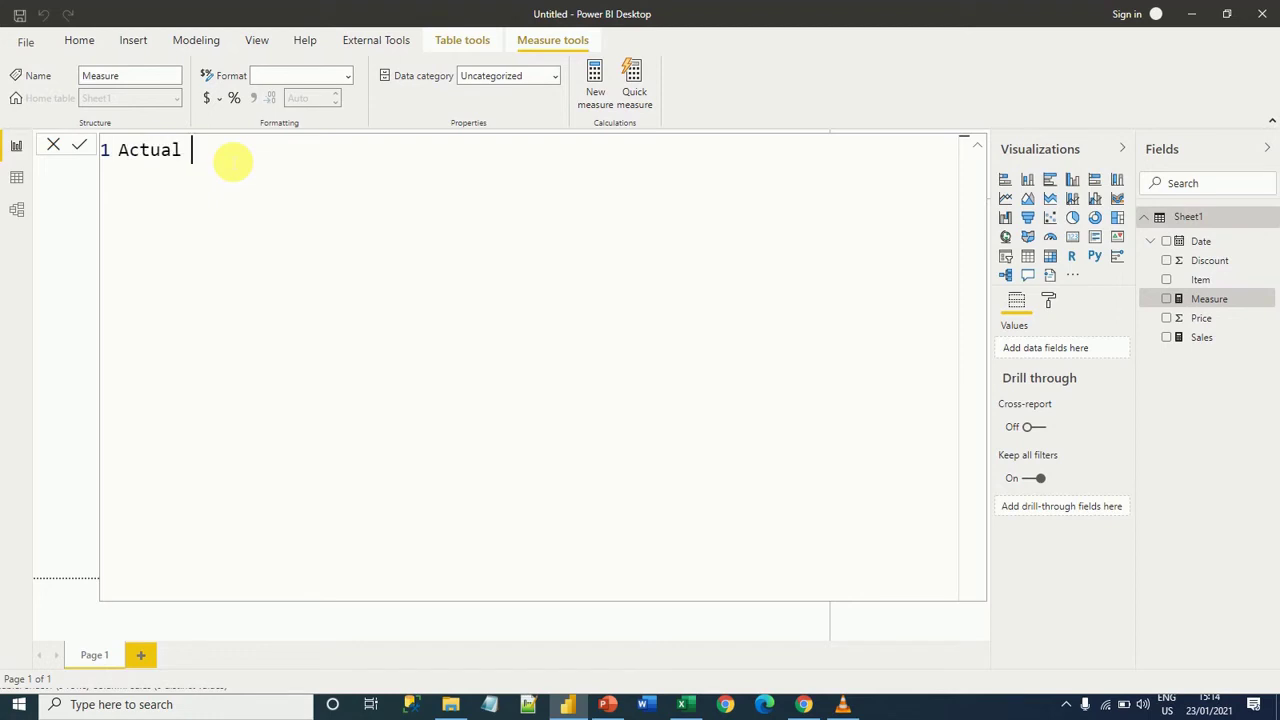
pyautogui.write('Sales = sum')
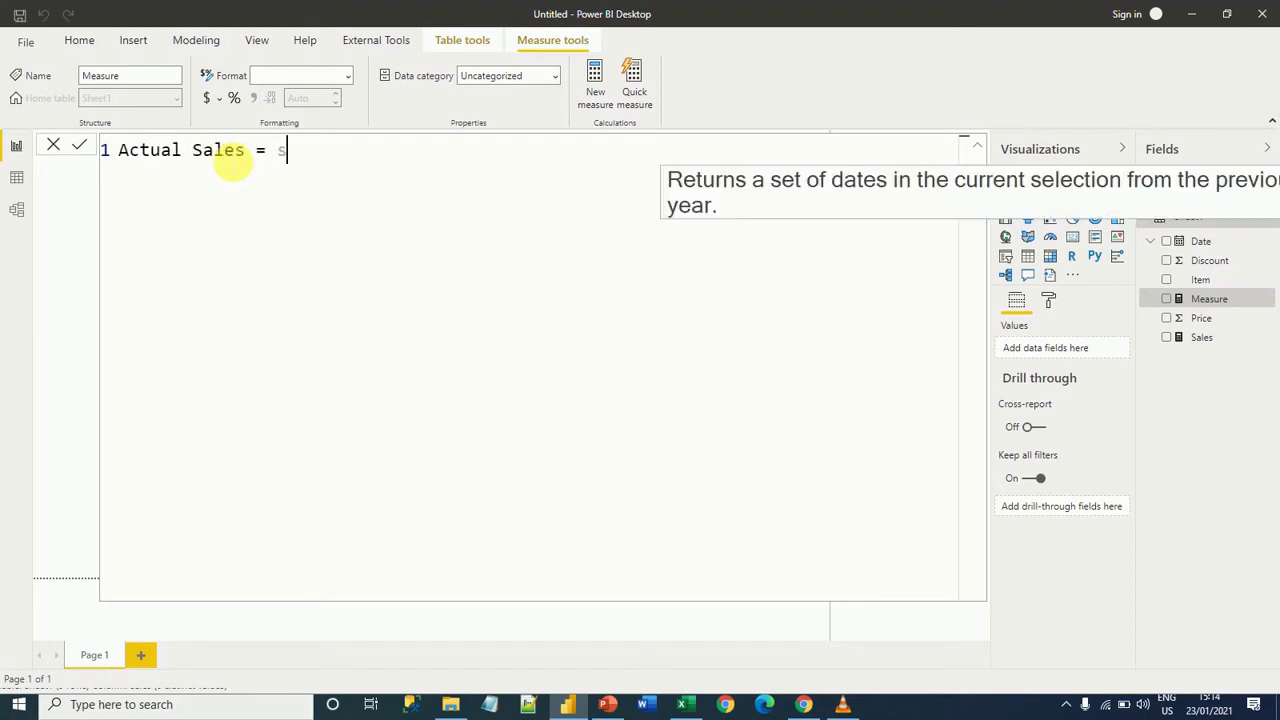
# Use SUMX as the Actual Sales measure's function, with Sheet1 as its table argument.
pyautogui.press('Down')
pyautogui.press('Down')
pyautogui.press('Down')
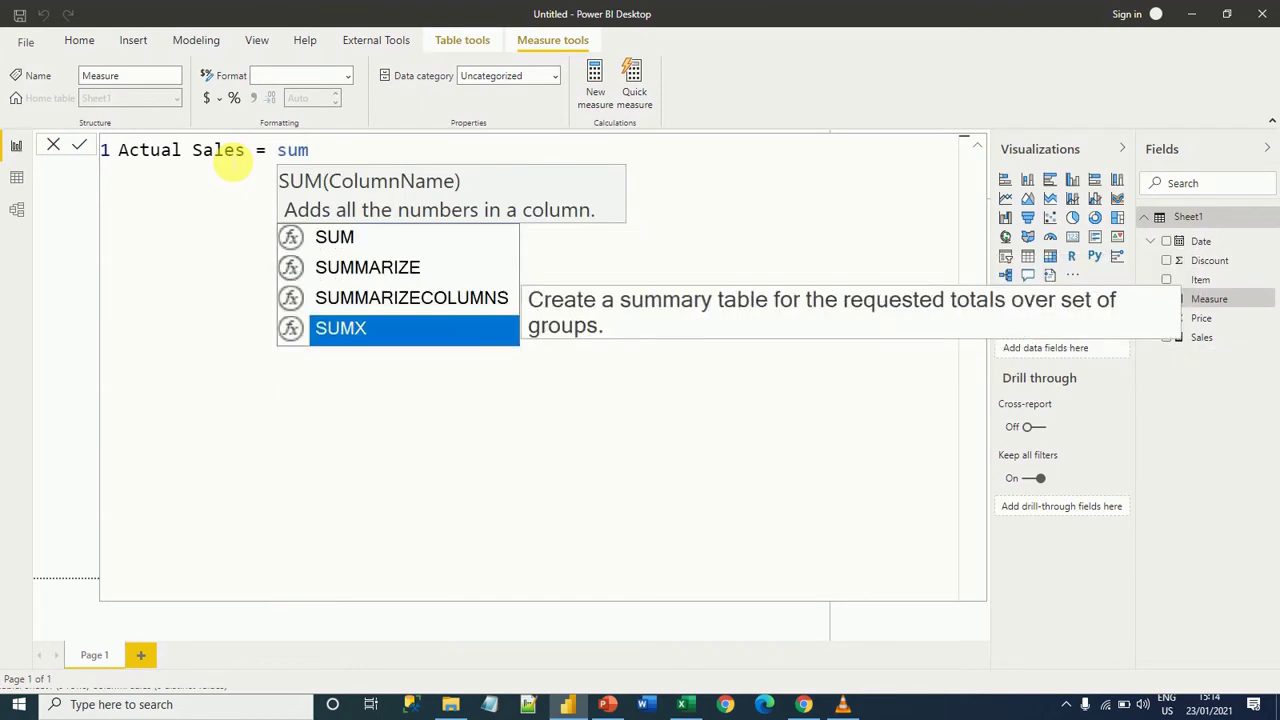
pyautogui.press('Tab')
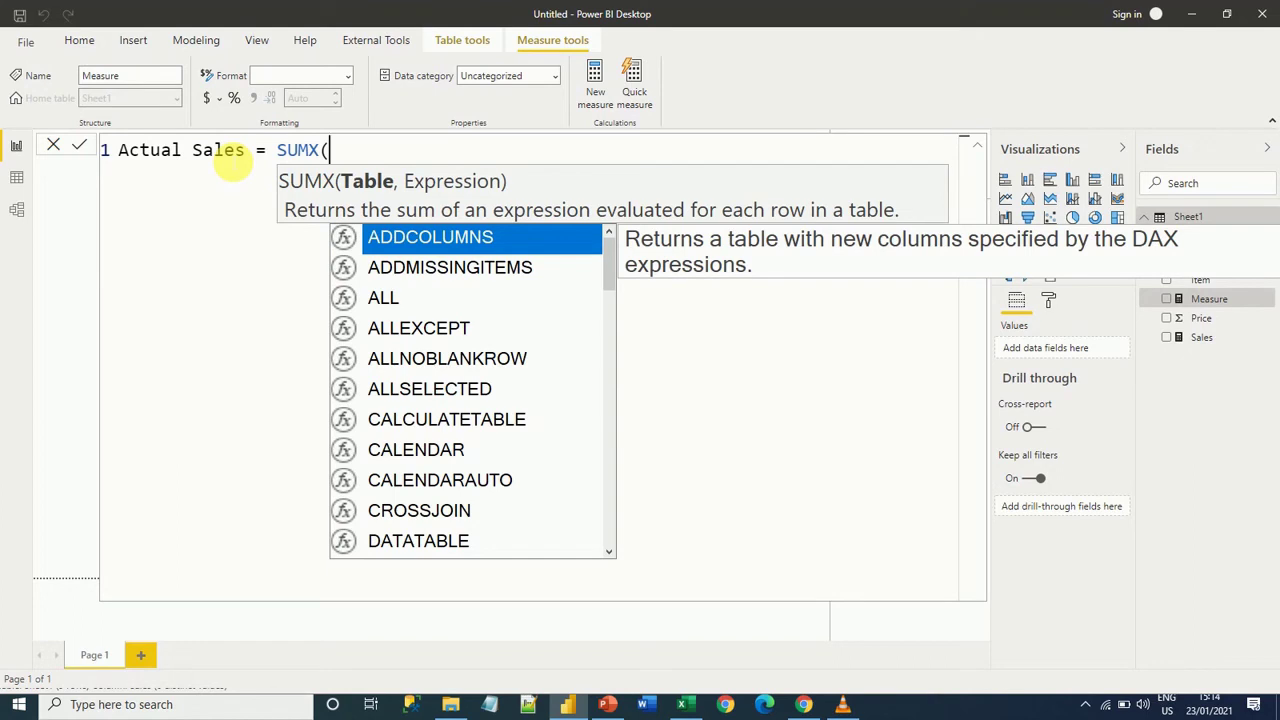
pyautogui.write('sh')
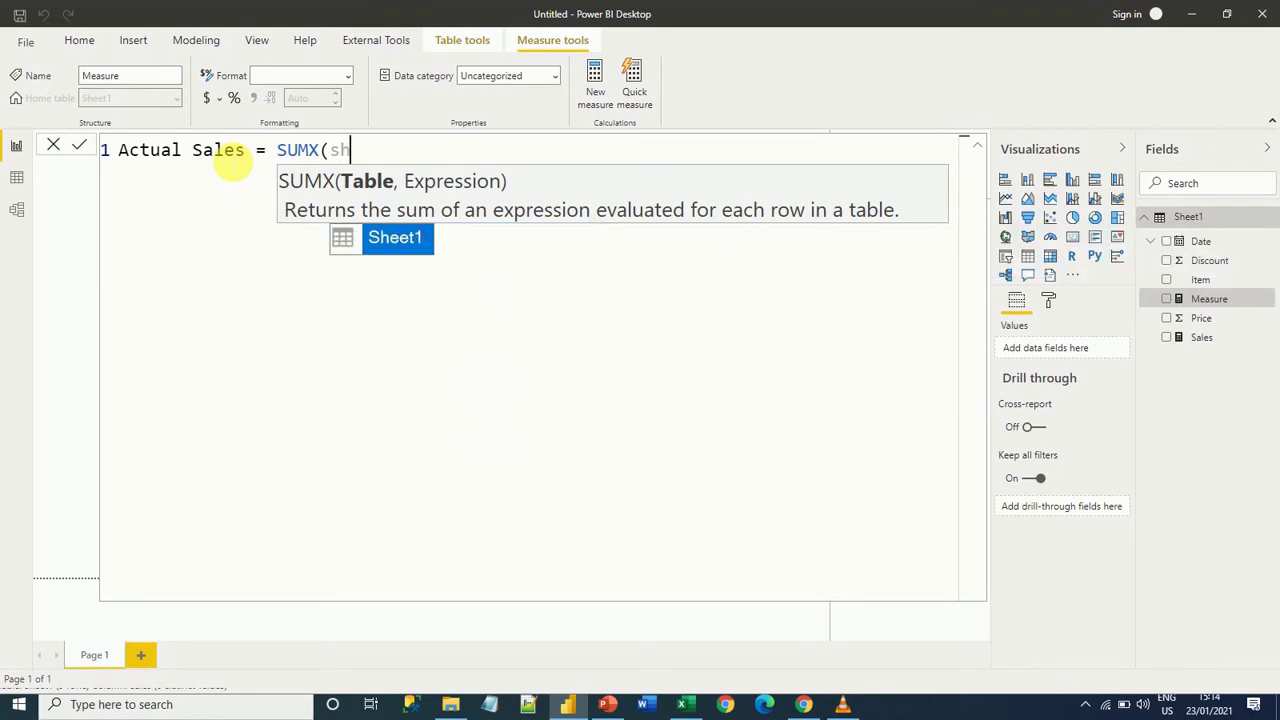
pyautogui.press('Tab')
pyautogui.write(',')
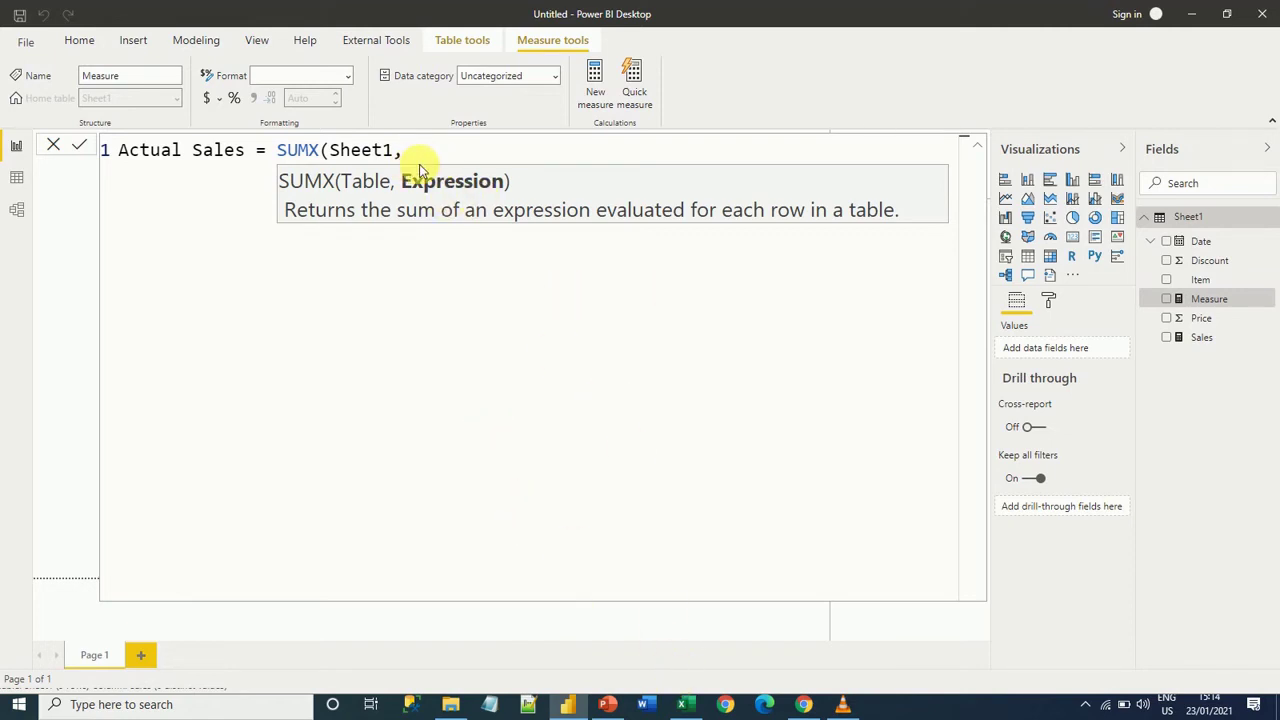
# Check the actual sales formula in cell F2 of the SUMX worksheet in Excel, then return to Power BI Desktop.
pyautogui.click(686, 704)
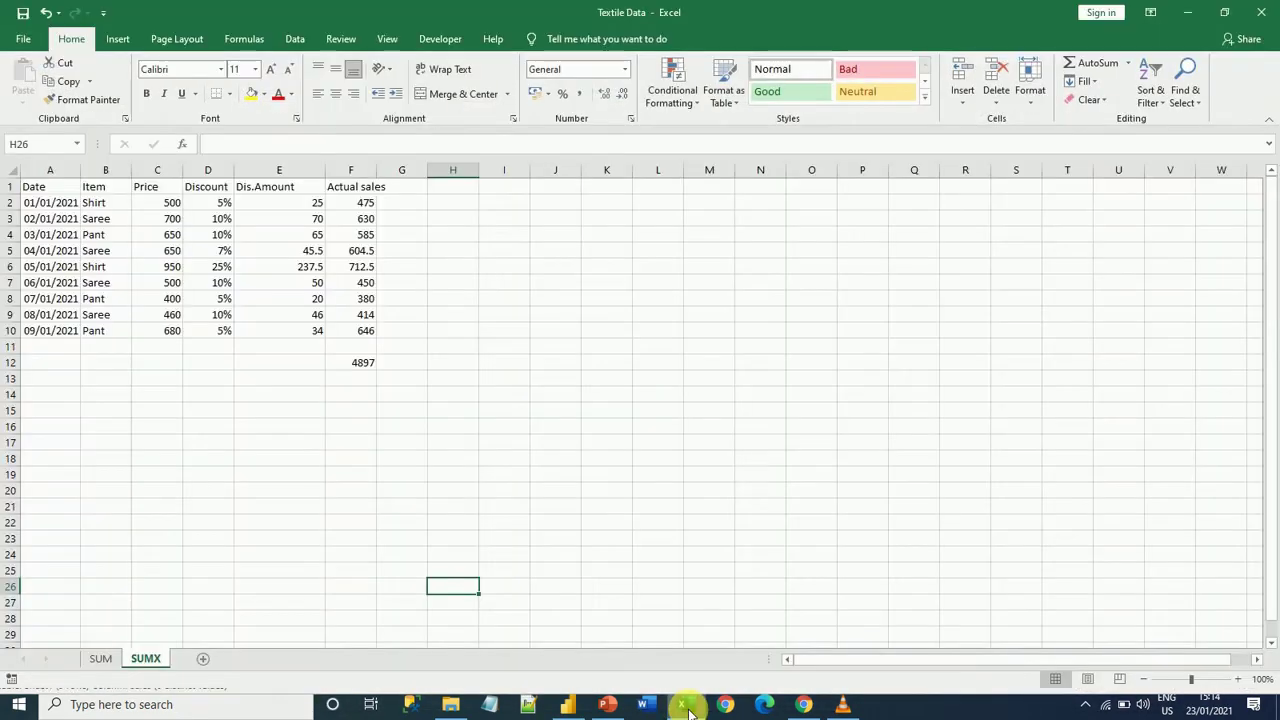
pyautogui.click(358, 206)
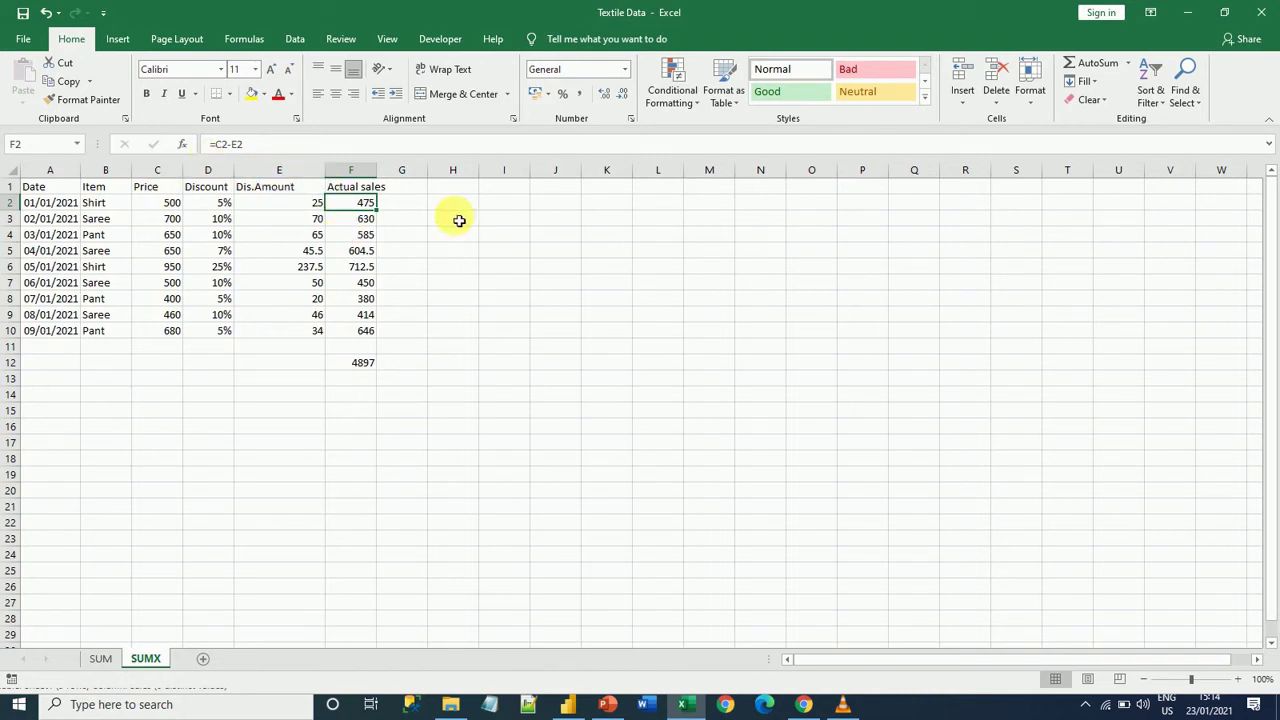
pyautogui.hotkey('alt', 'Tab')
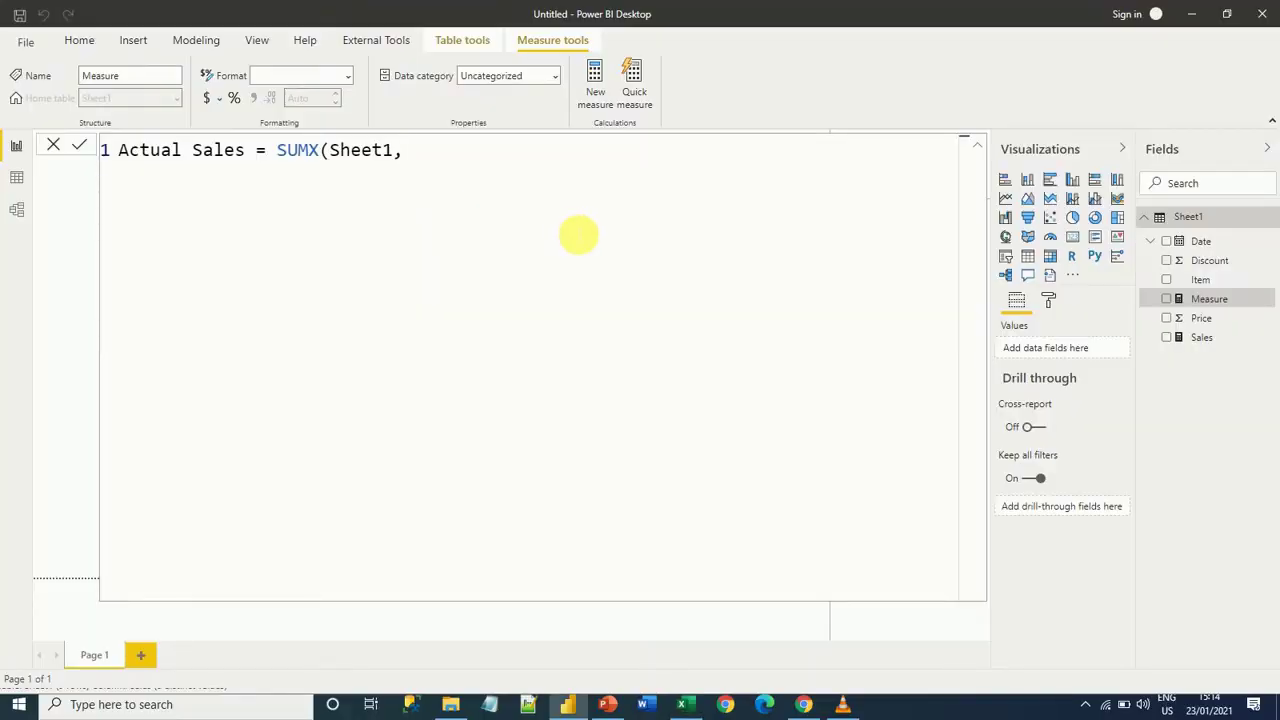
pyautogui.write('sa')
pyautogui.press('BackSpace')
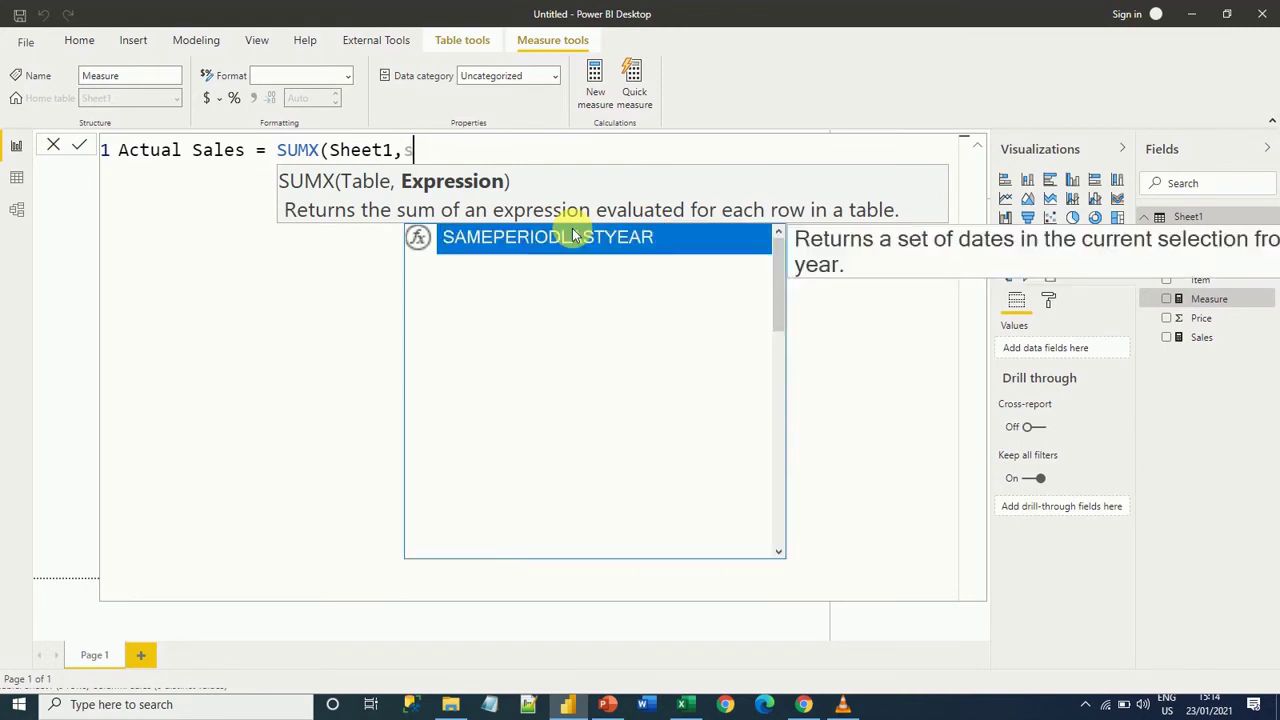
pyautogui.press('BackSpace')
# Start the SUMX expression with the Sheet1[Price] column, followed by a minus sign and an opening parenthesis.
pyautogui.write('pr')
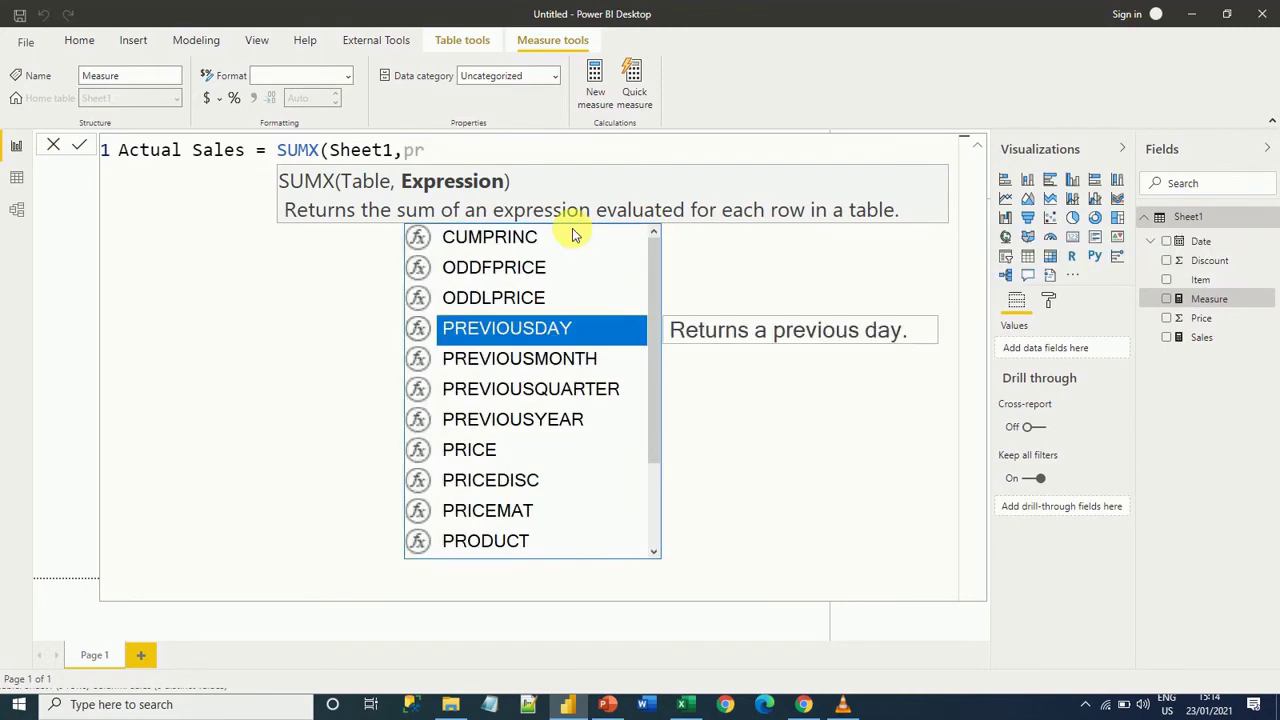
pyautogui.write('ic')
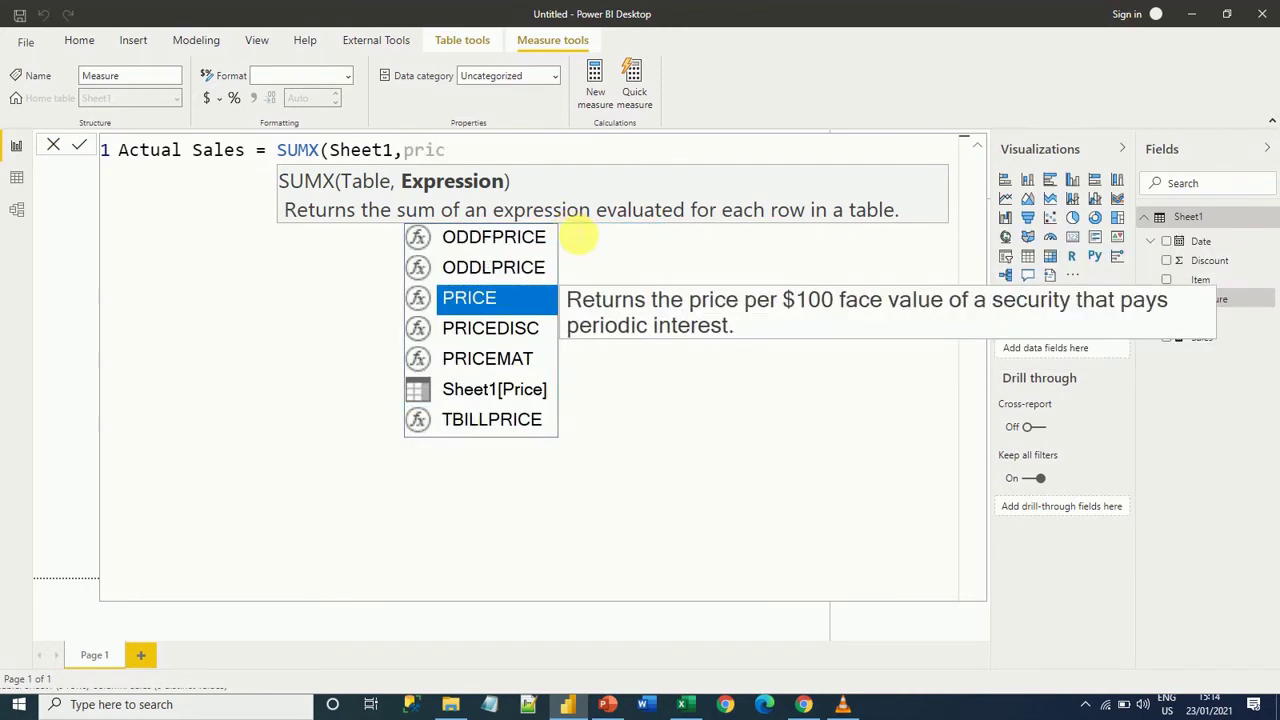
pyautogui.press('Down')
pyautogui.press('Down')
pyautogui.press('Down')
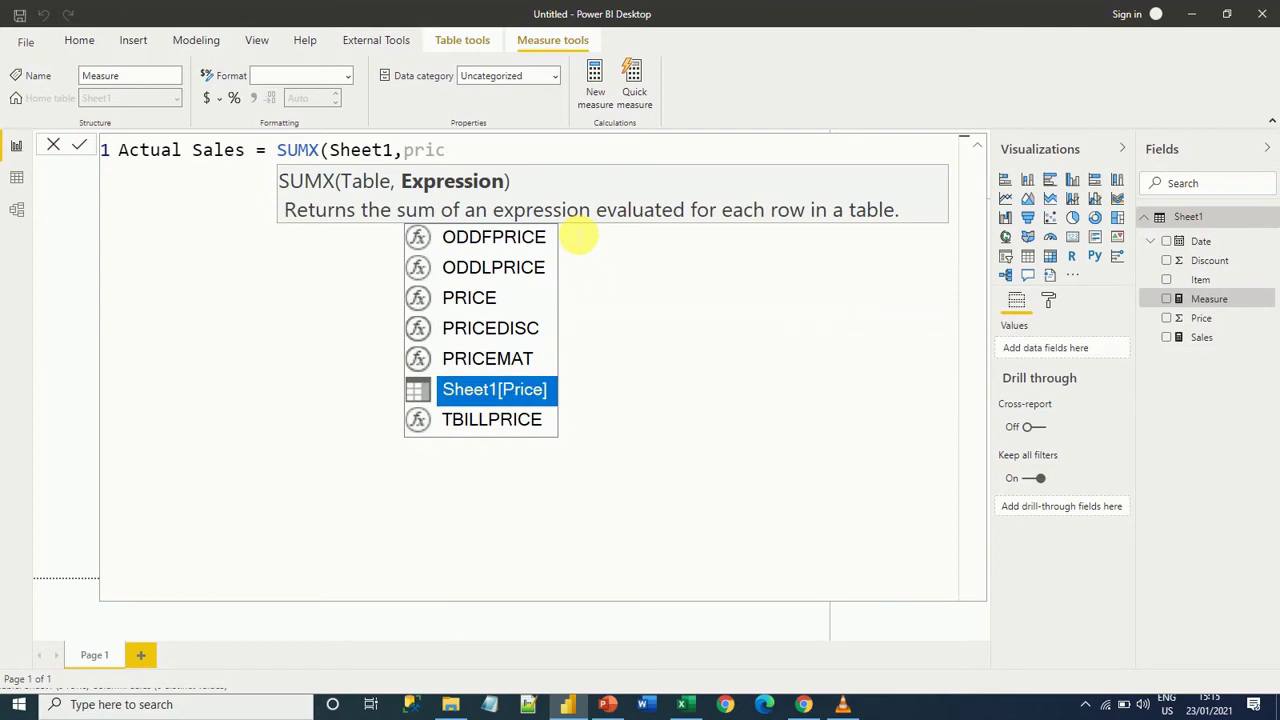
pyautogui.press('Tab')
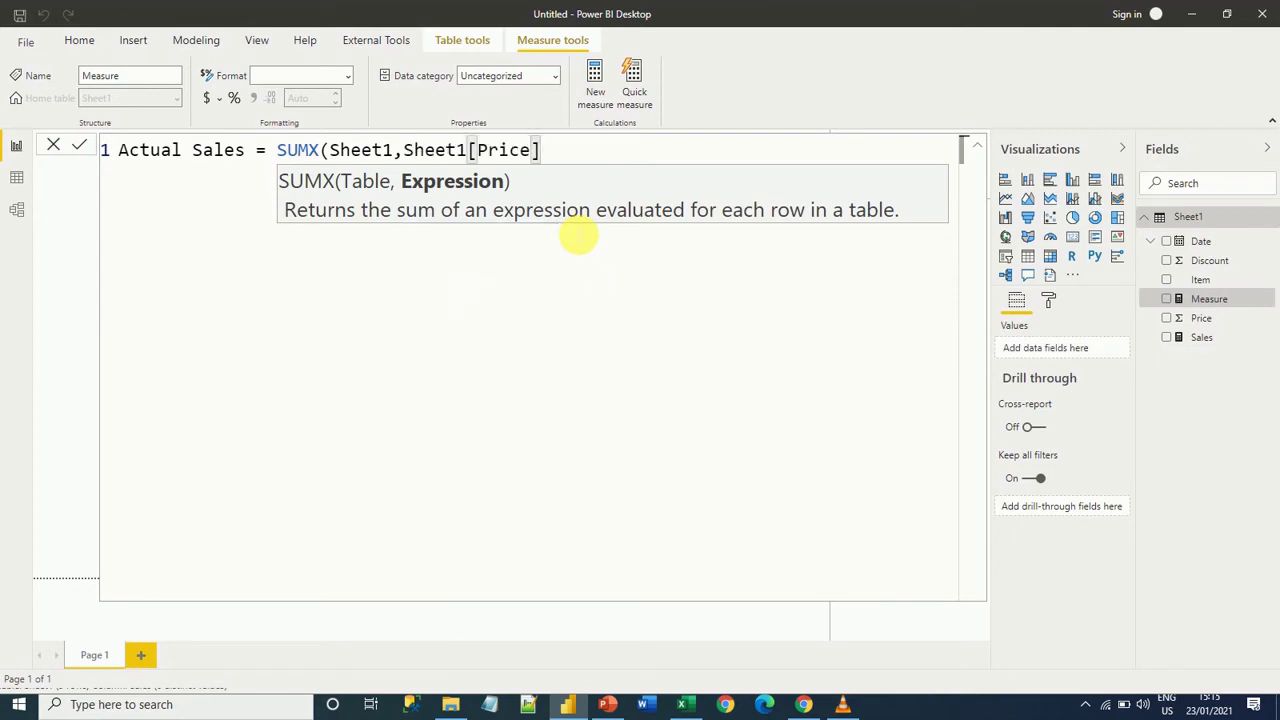
pyautogui.write('-')
pyautogui.write('(')
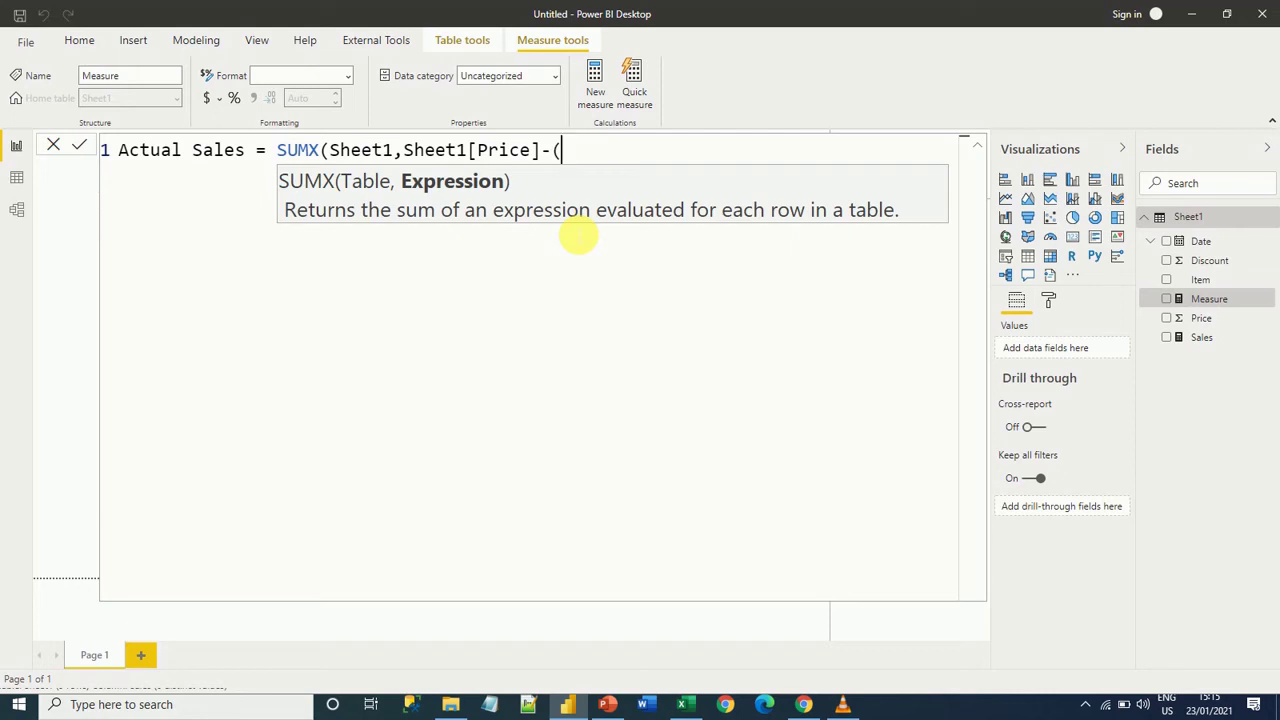
pyautogui.write('dis')
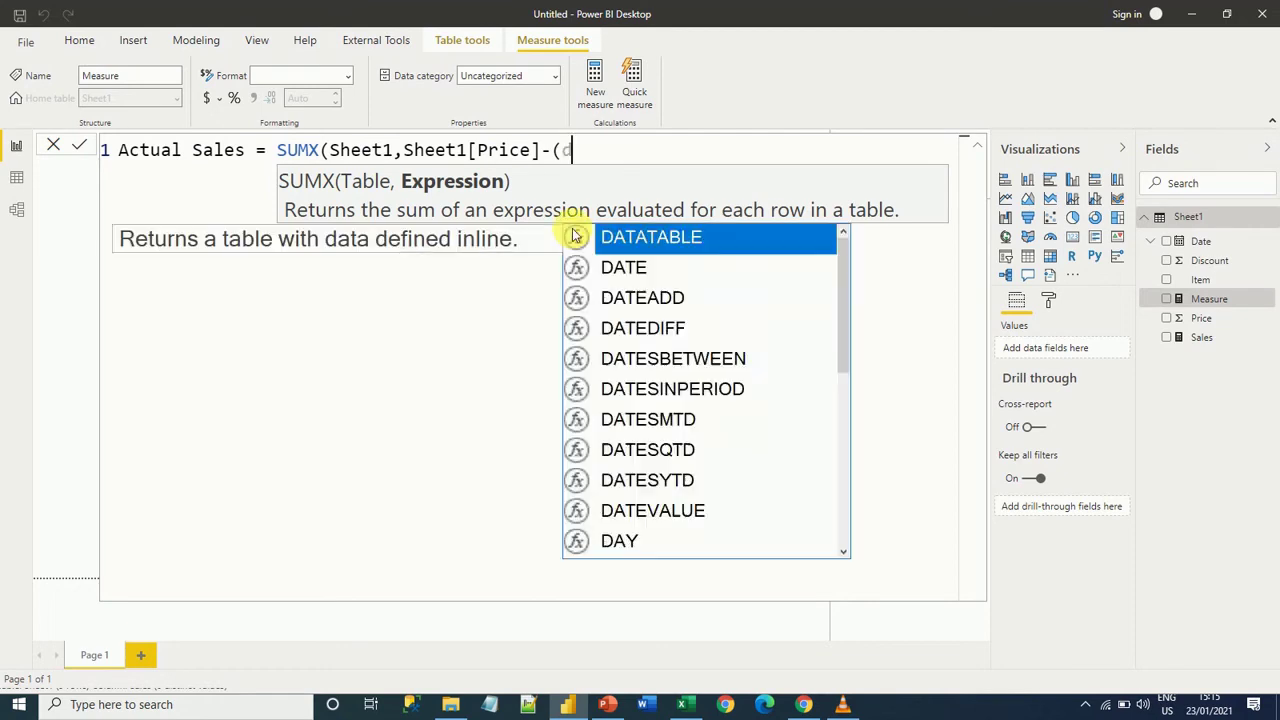
pyautogui.press('BackSpace')
pyautogui.press('BackSpace')
pyautogui.press('BackSpace')
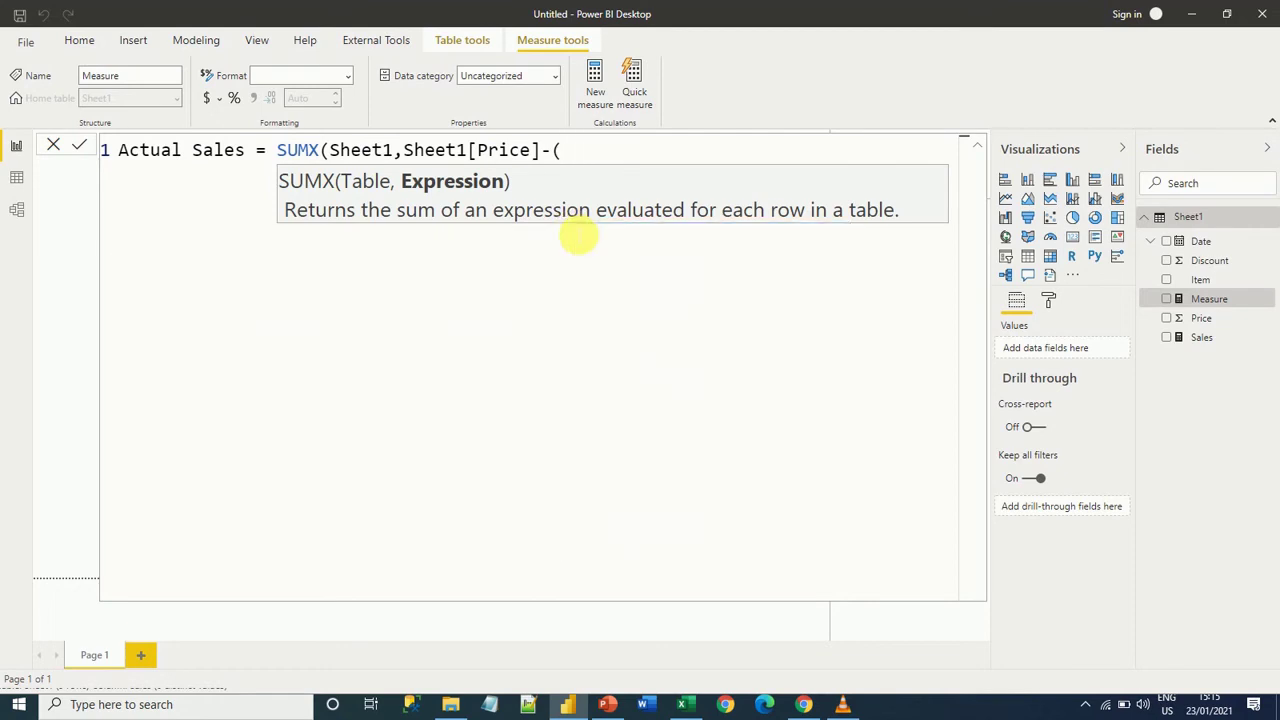
# Insert Sheet1[Price] inside the inner parenthesis, followed by a multiplication operator.
pyautogui.write('pri')
pyautogui.press('Down')
pyautogui.press('Down')
pyautogui.press('Down')
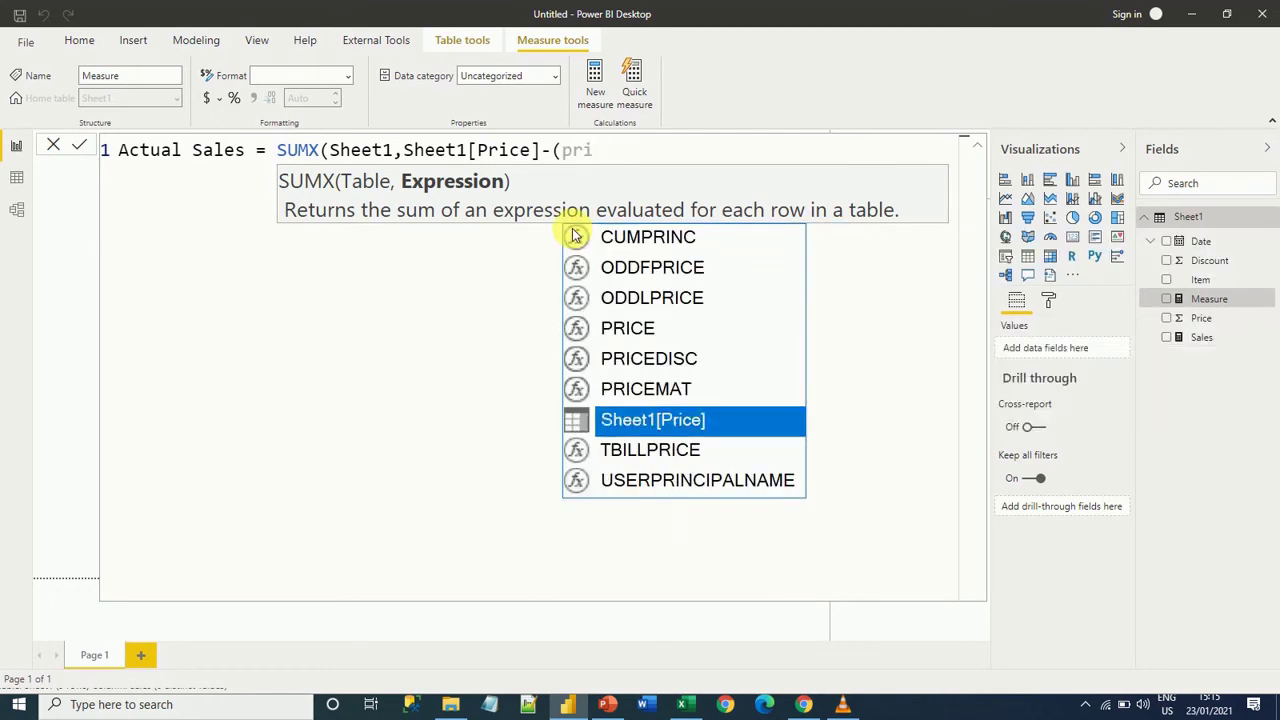
pyautogui.press('Down')
pyautogui.press('Up')
pyautogui.press('Tab')
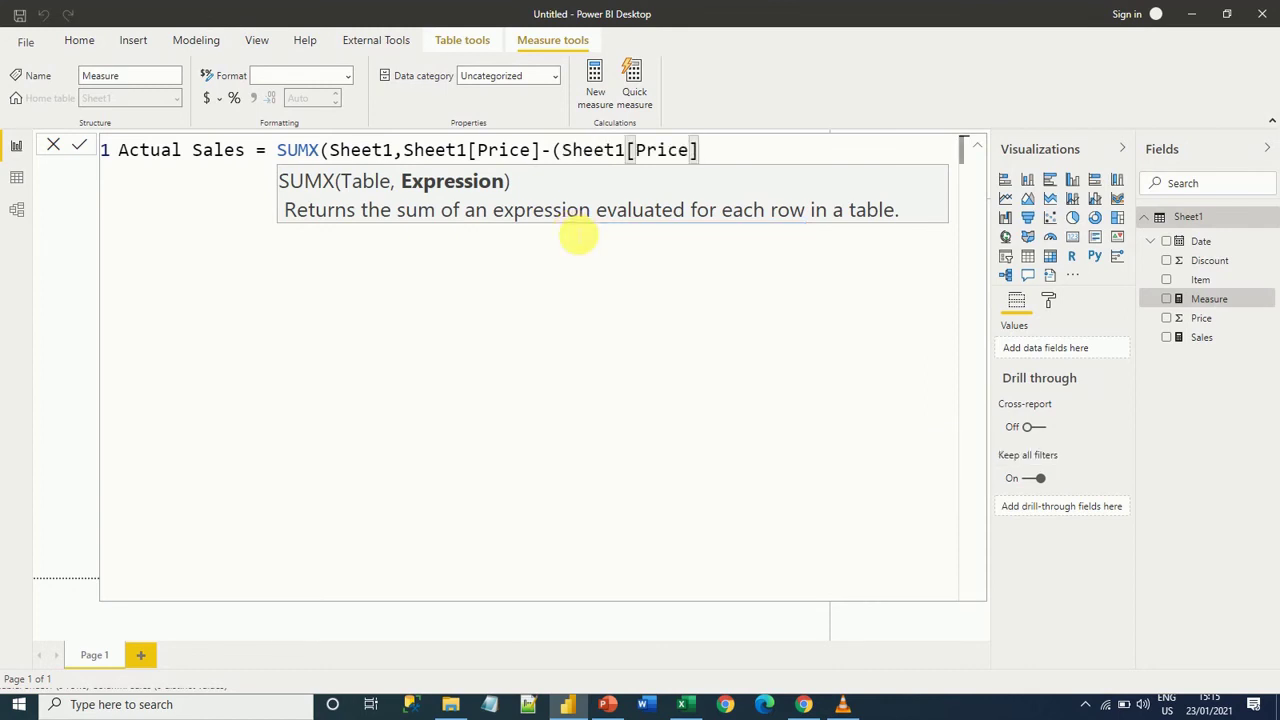
pyautogui.write('*')
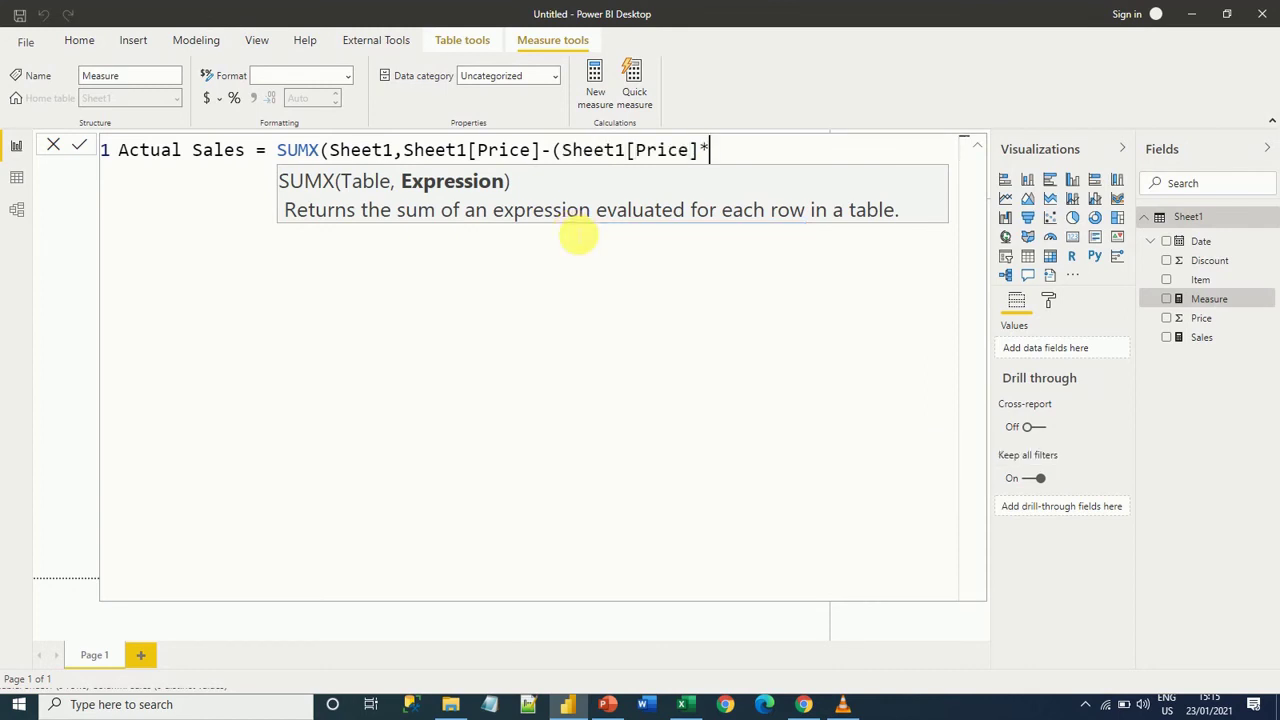
# Complete the product with the Sheet1[Discount] column and close both the inner parenthesis and the SUMX function.
pyautogui.write('dis')
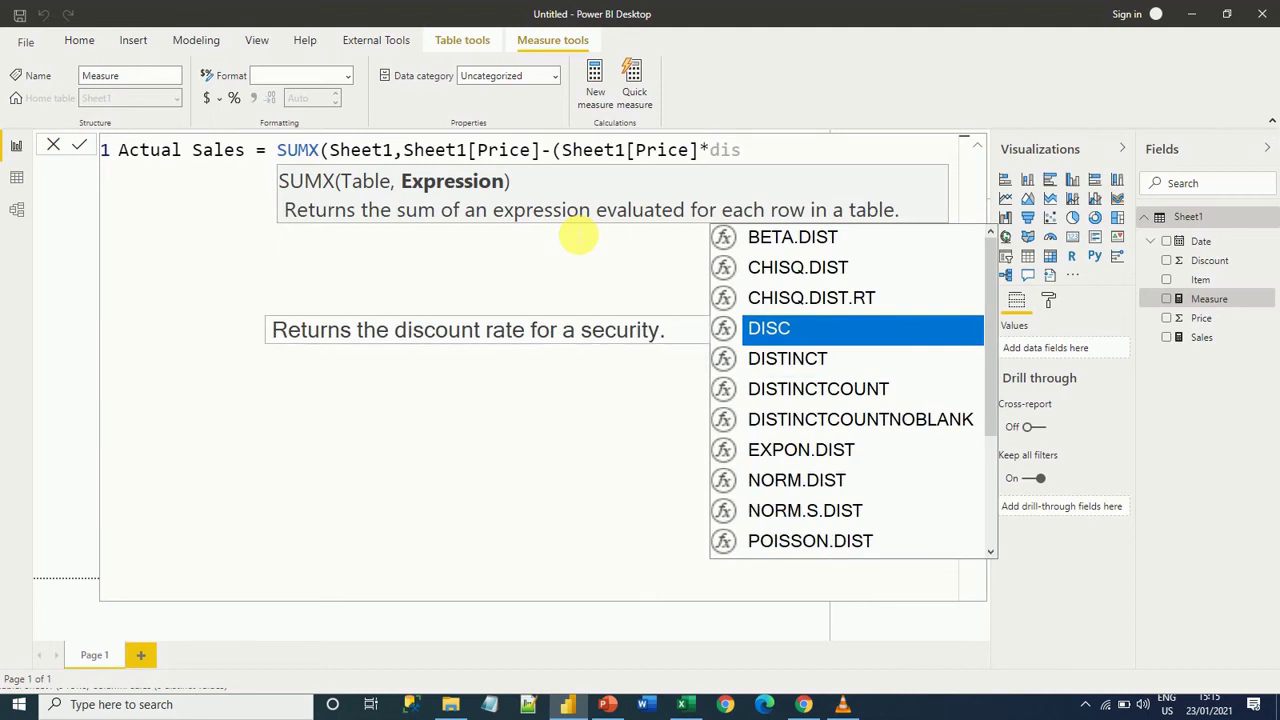
pyautogui.press('Down')
pyautogui.press('Down')
pyautogui.press('Down')
pyautogui.press('Down')
pyautogui.press('Down')
pyautogui.press('Down')
pyautogui.press('Down')
pyautogui.press('Down')
pyautogui.press('Down')
pyautogui.press('Down')
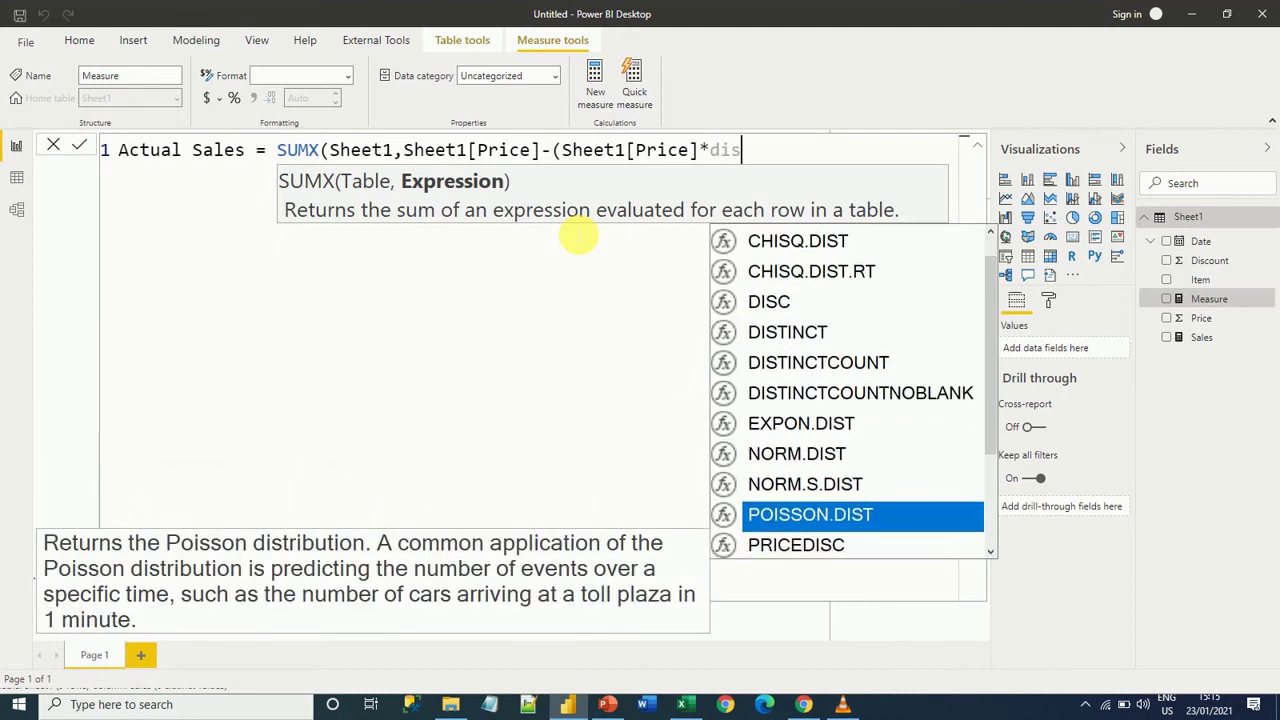
pyautogui.press('Up')
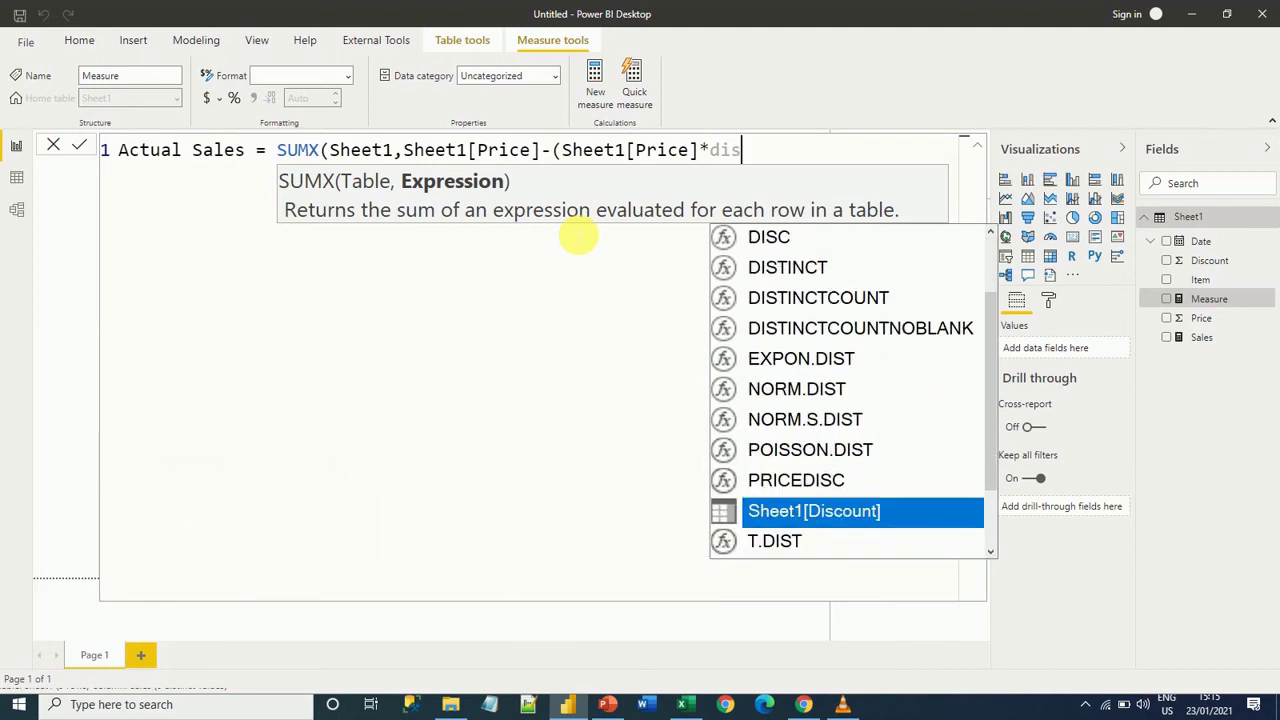
pyautogui.press('Tab')
pyautogui.write(')')
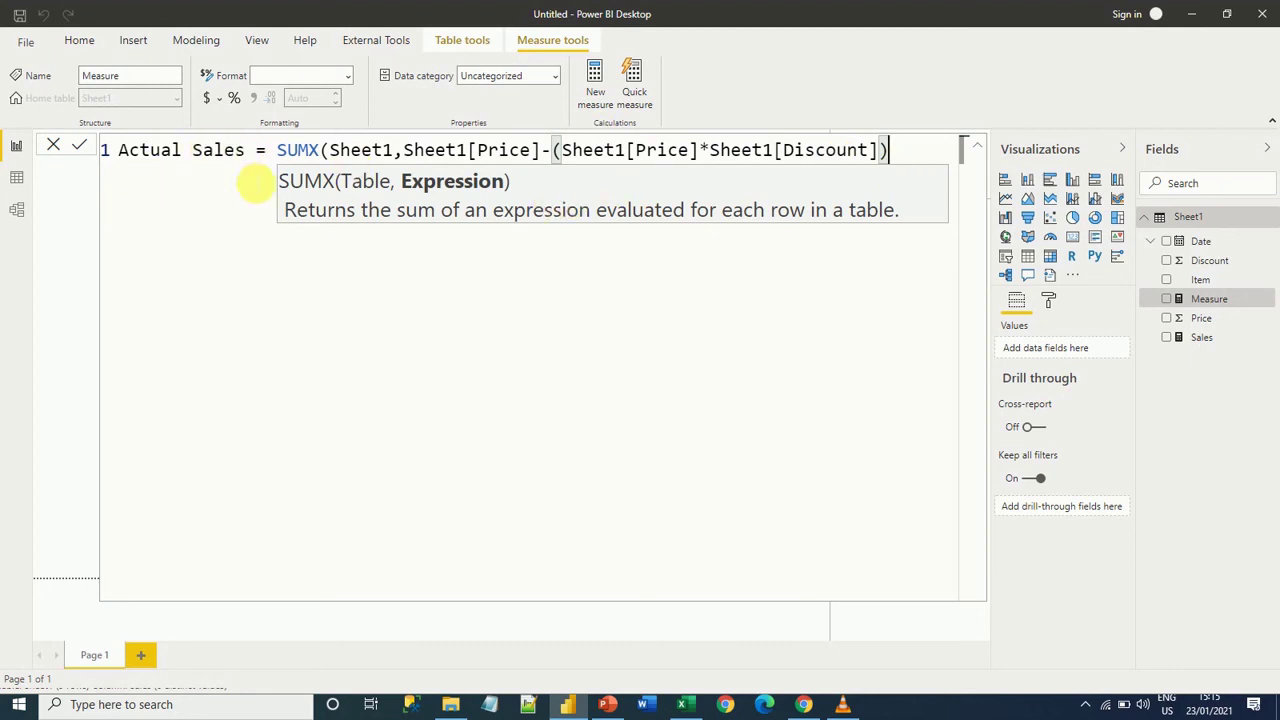
pyautogui.write(')')
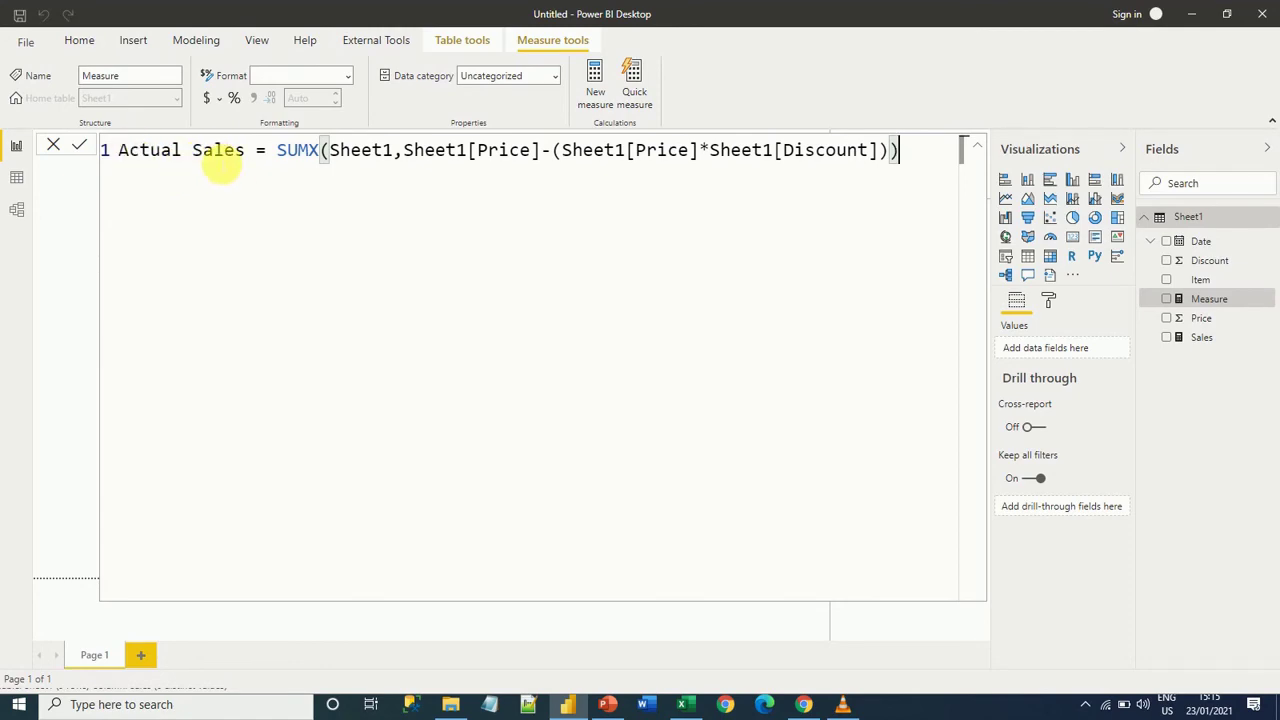
# Examine the Dis.Amount and Actual sales columns and the total in F12 of Excel's SUMX worksheet, then return to Power BI Desktop.
pyautogui.hotkey('alt', 'Tab')
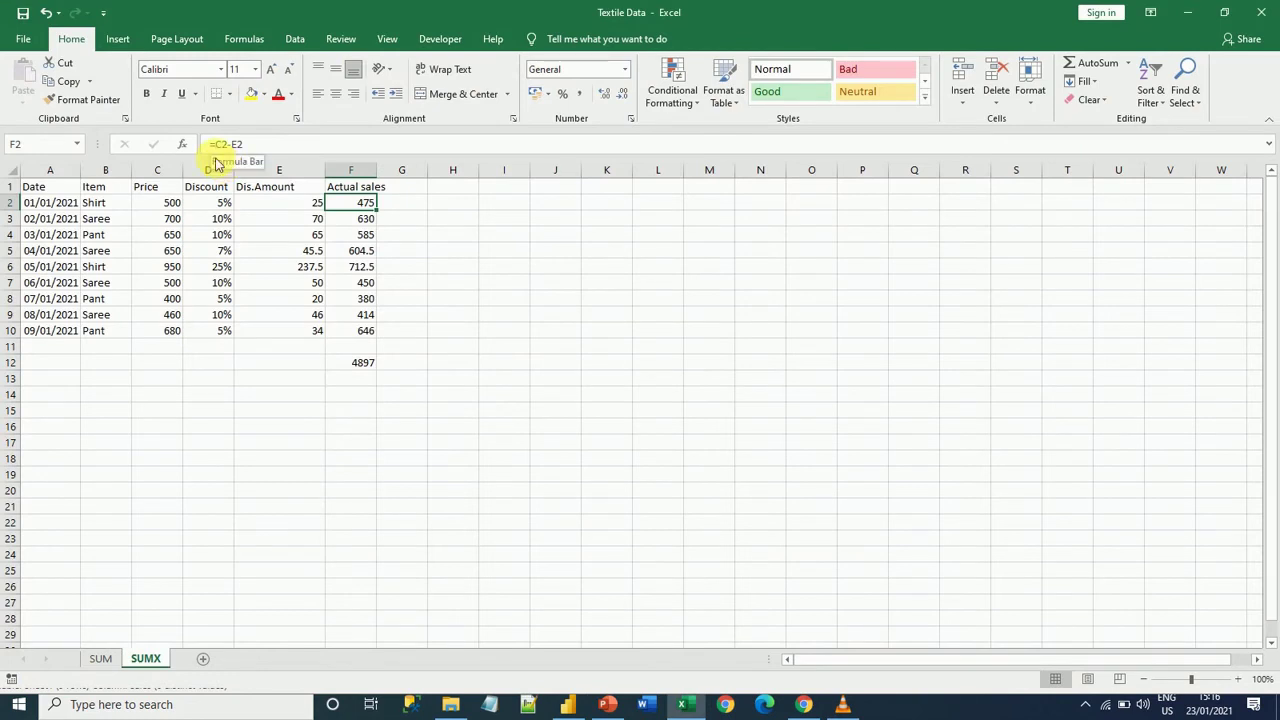
pyautogui.click(279, 170)
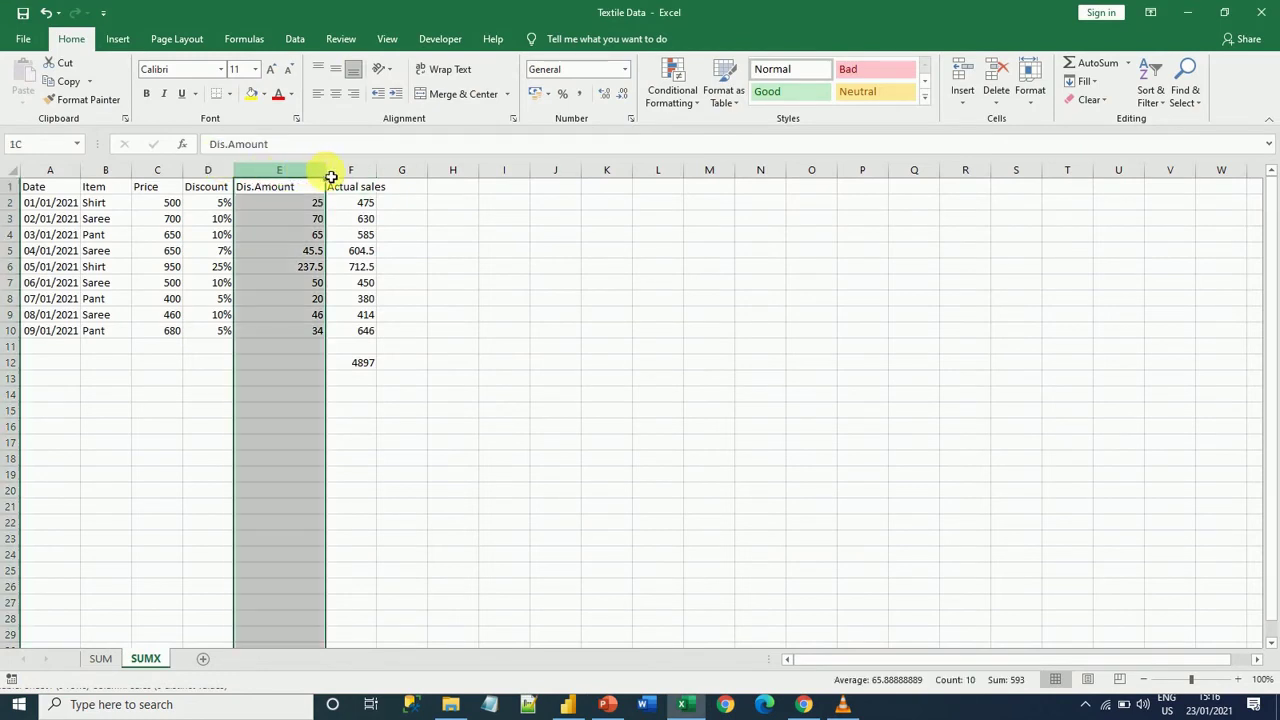
pyautogui.moveTo(330, 177); pyautogui.dragTo(357, 194)
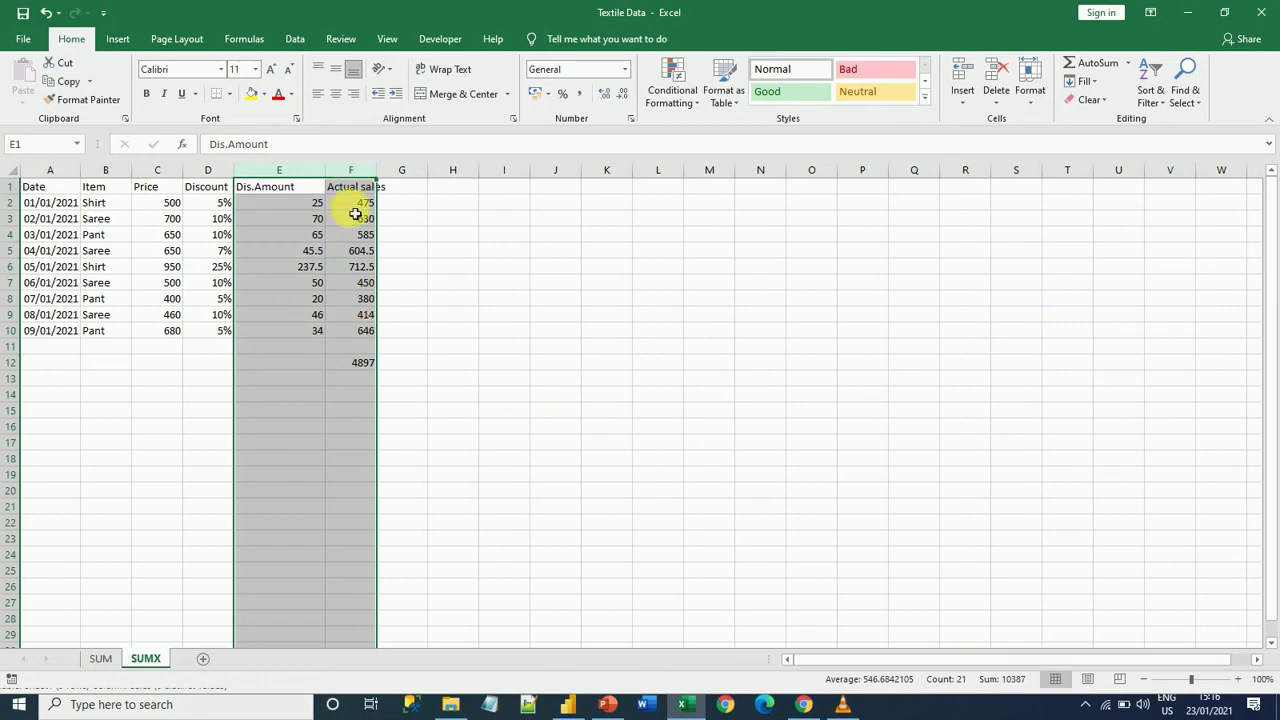
pyautogui.click(364, 369)
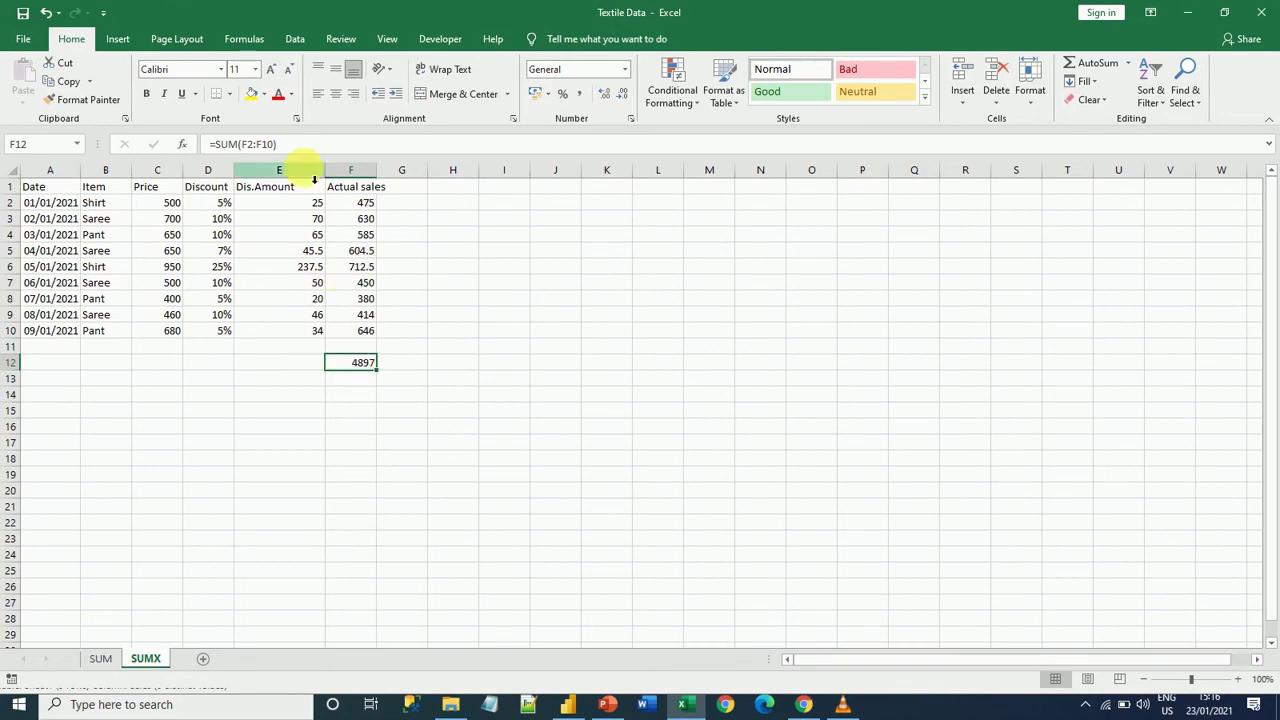
pyautogui.hotkey('alt', 'Tab')
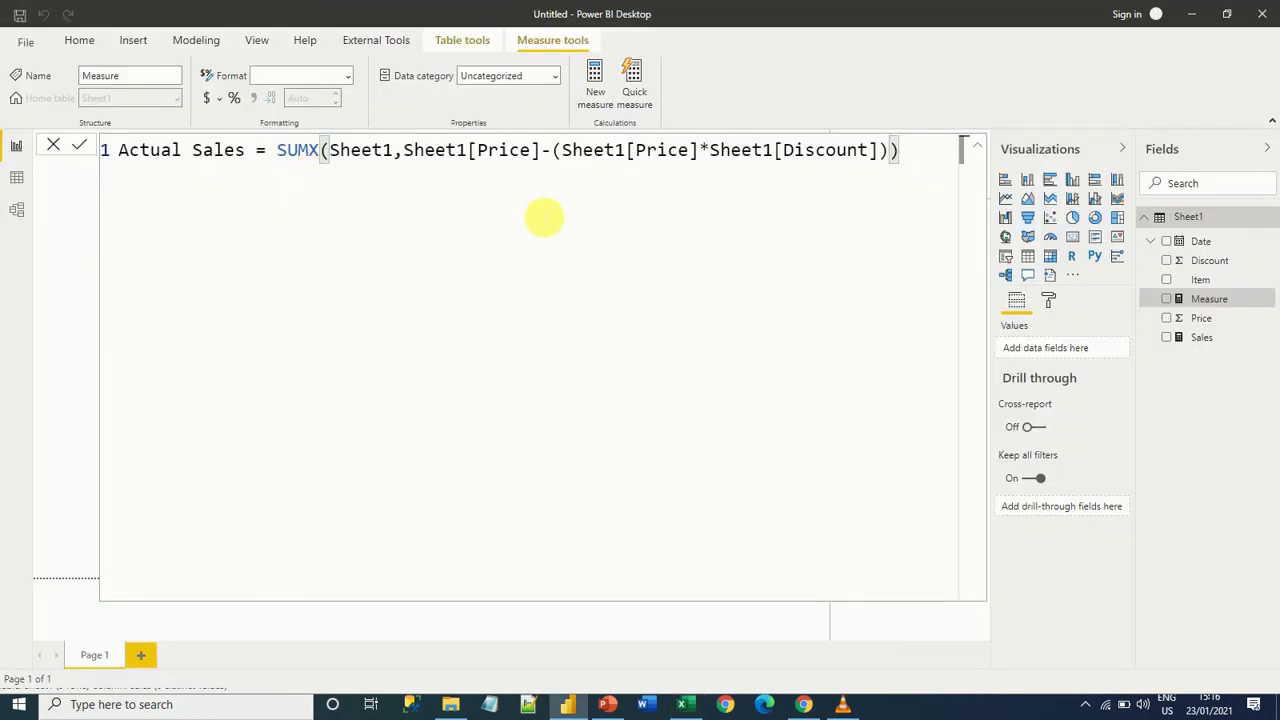
pyautogui.hotkey('alt', 'Tab')
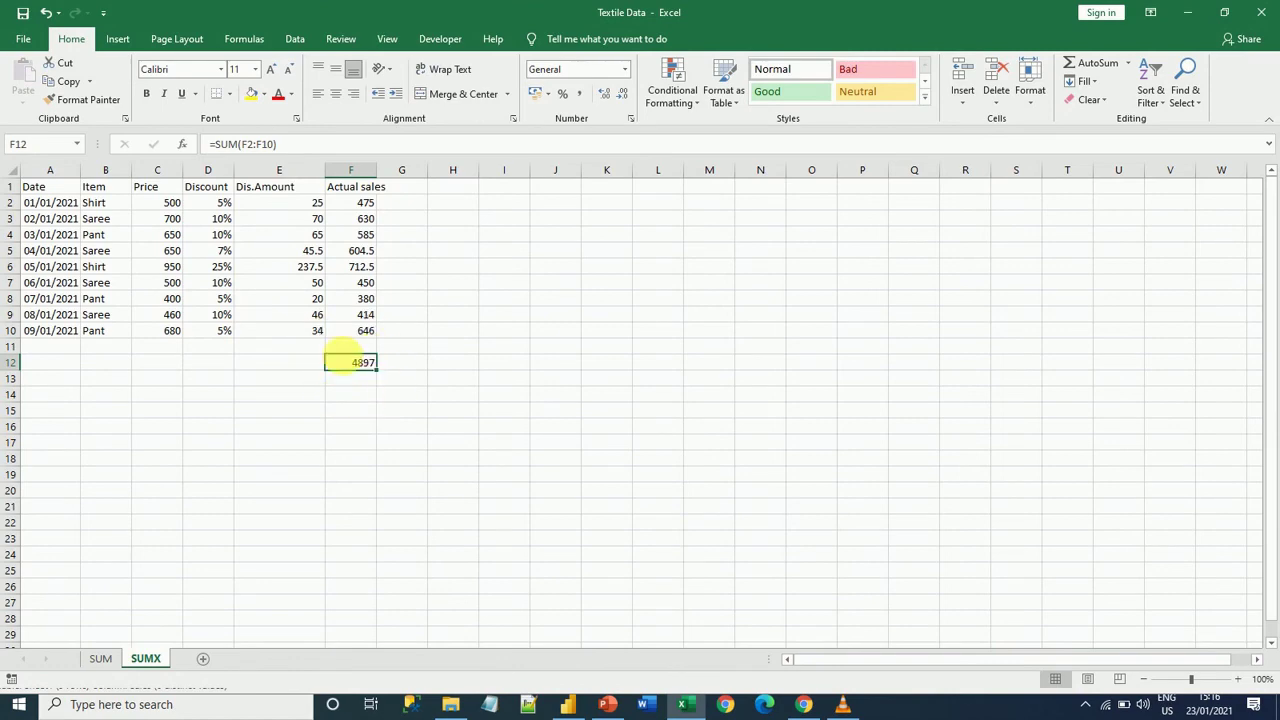
pyautogui.hotkey('alt', 'Tab')
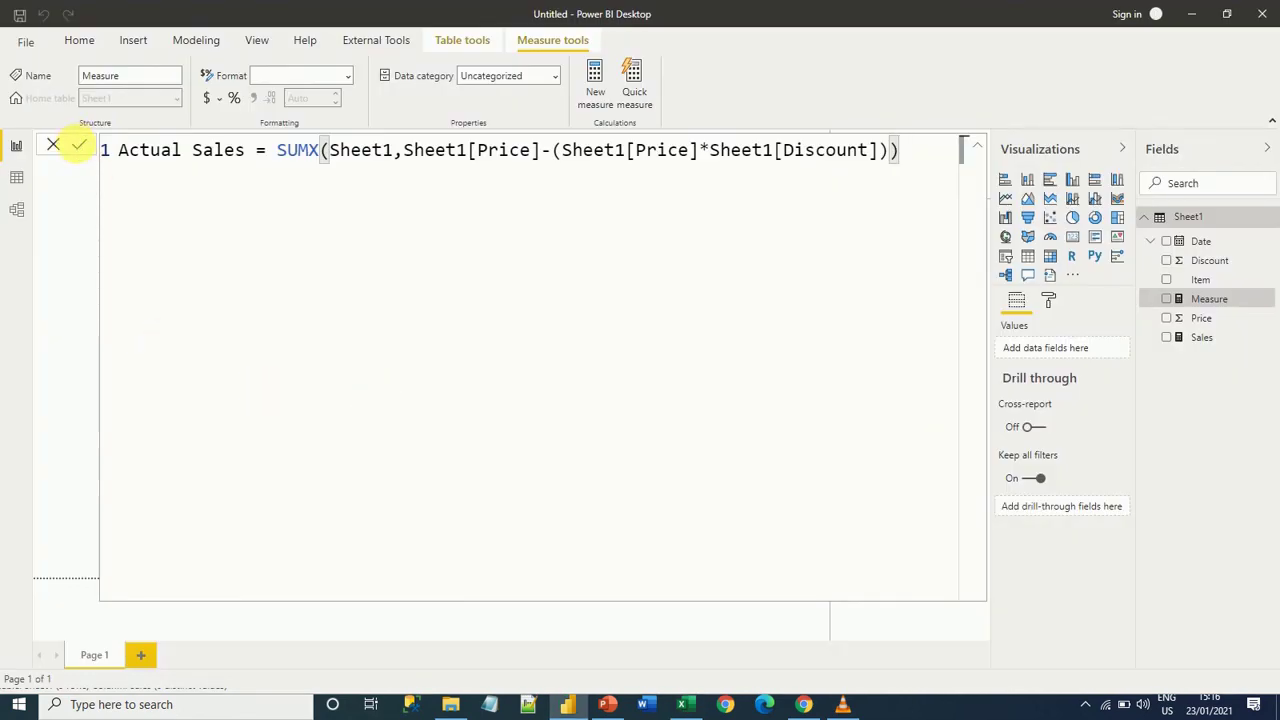
# Commit the Actual Sales measure, collapse the formula editor and return to the report canvas.
pyautogui.click(80, 149)
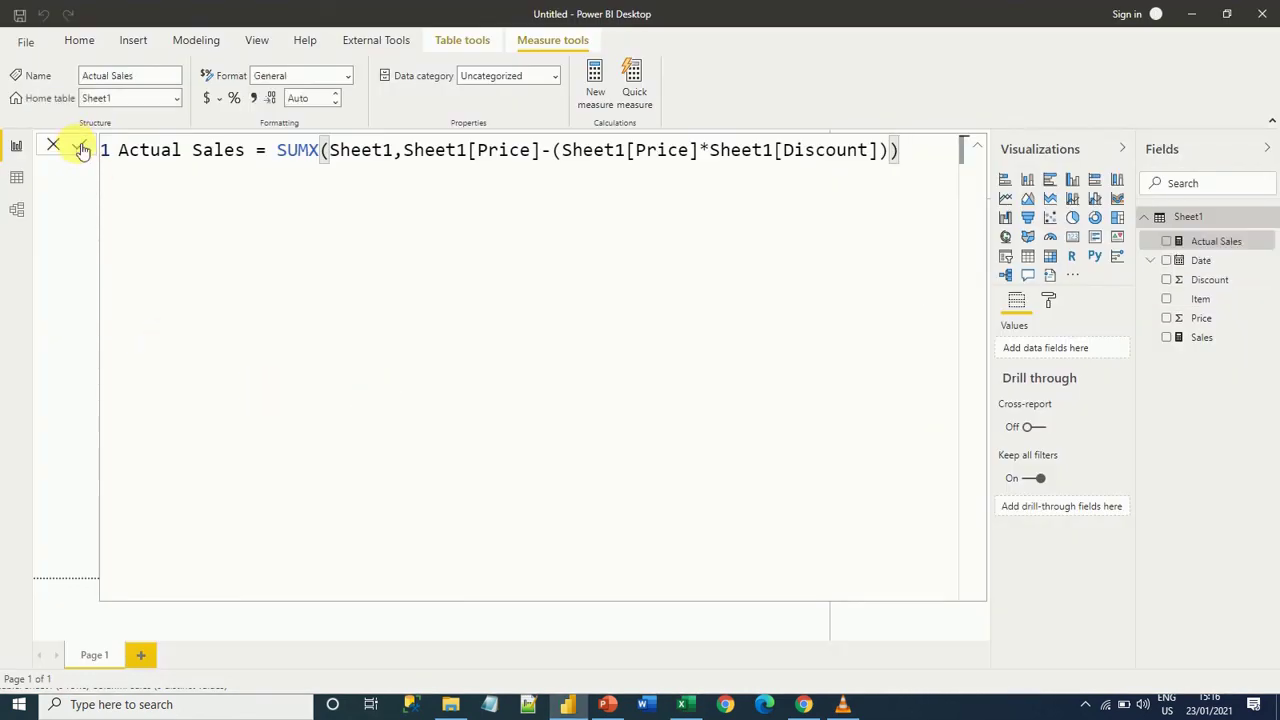
pyautogui.click(977, 146)
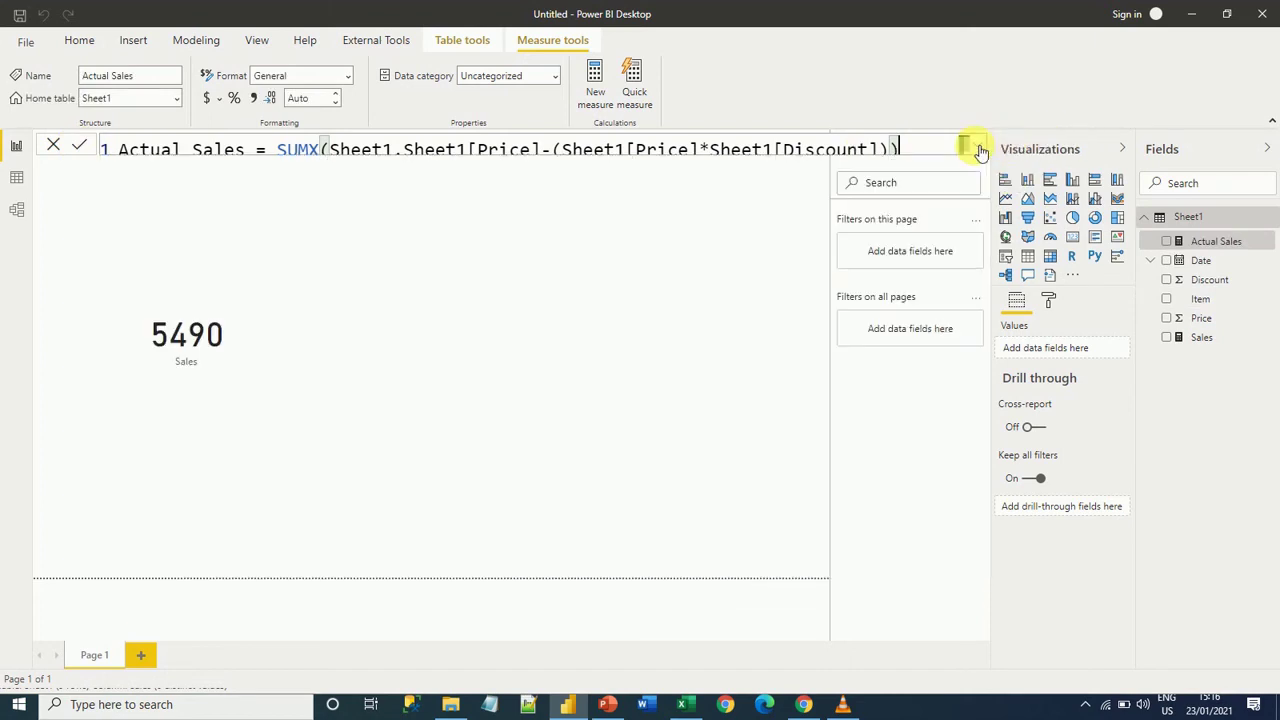
pyautogui.click(603, 355)
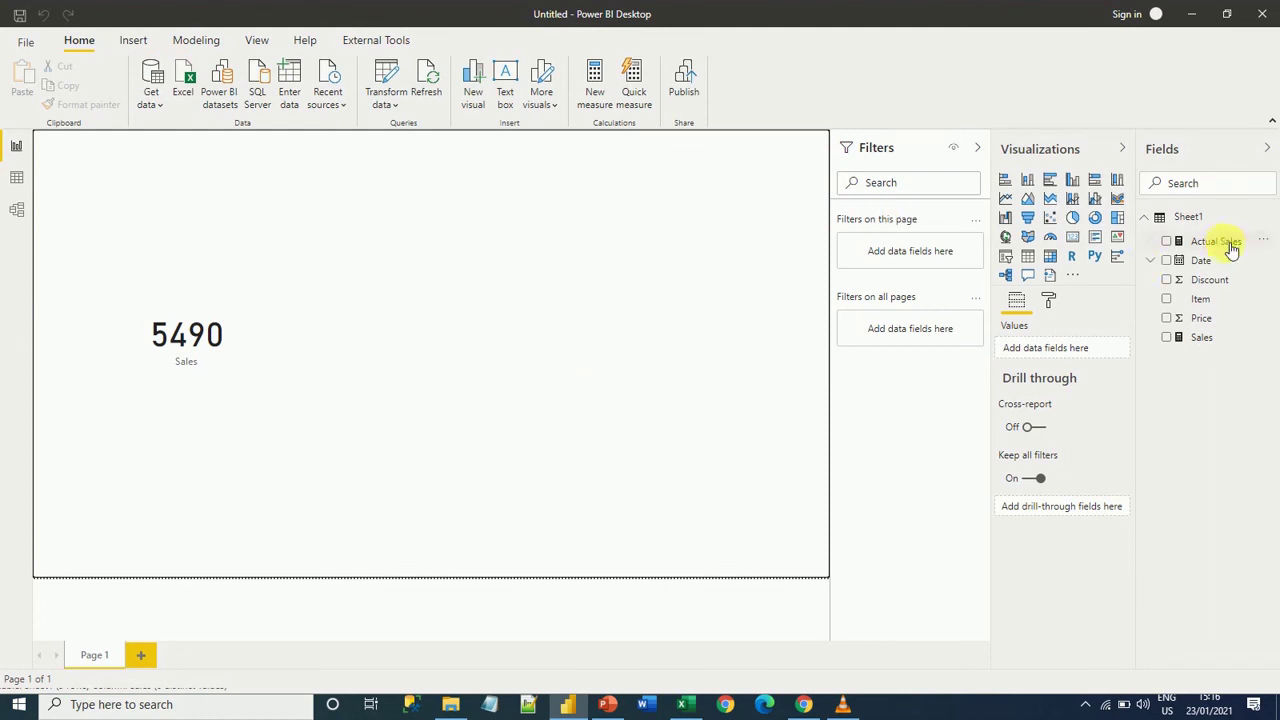
# Add a card visual showing the Actual Sales measure, placed beside the Sales card on the report page.
pyautogui.click(1167, 242)
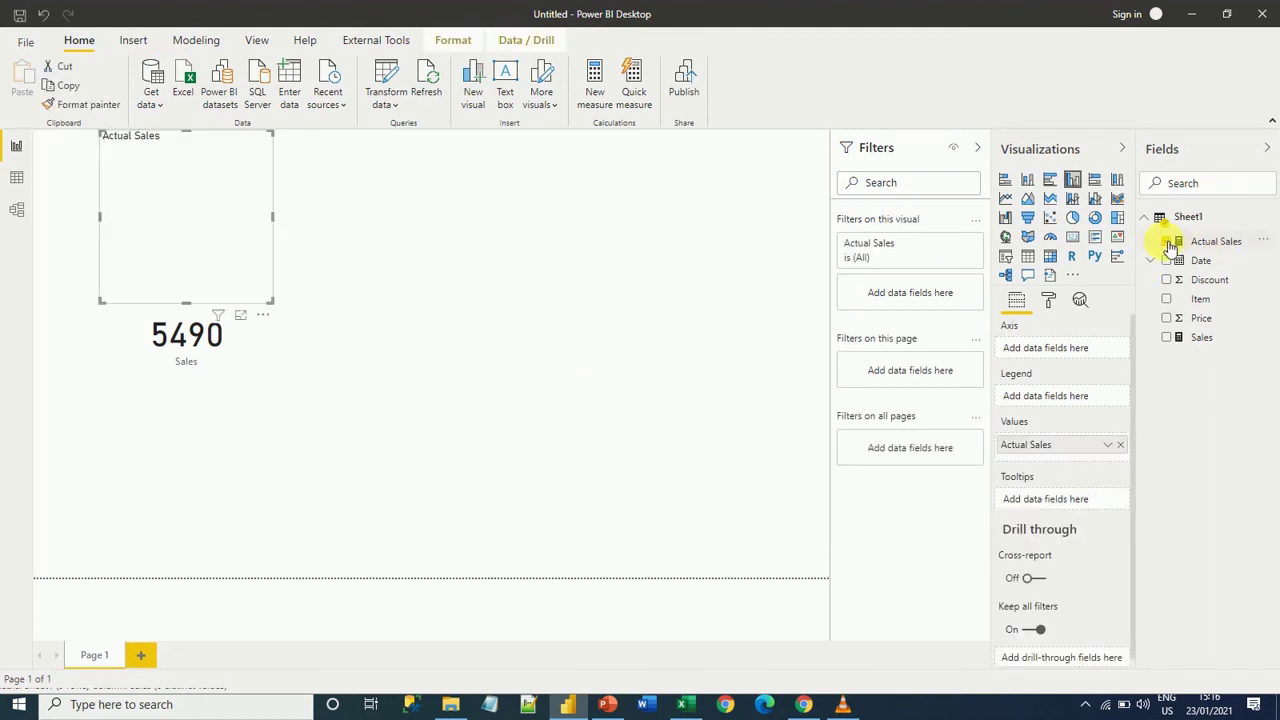
pyautogui.moveTo(241, 245); pyautogui.dragTo(521, 347)
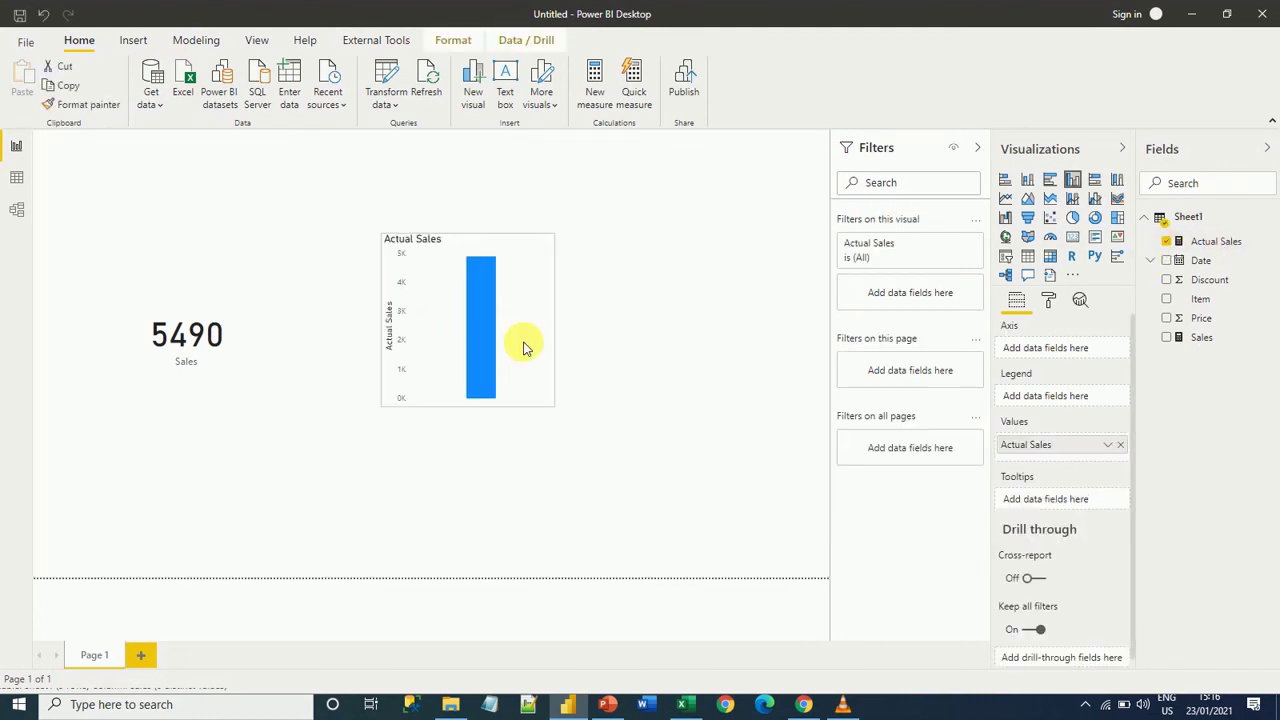
pyautogui.click(1074, 237)
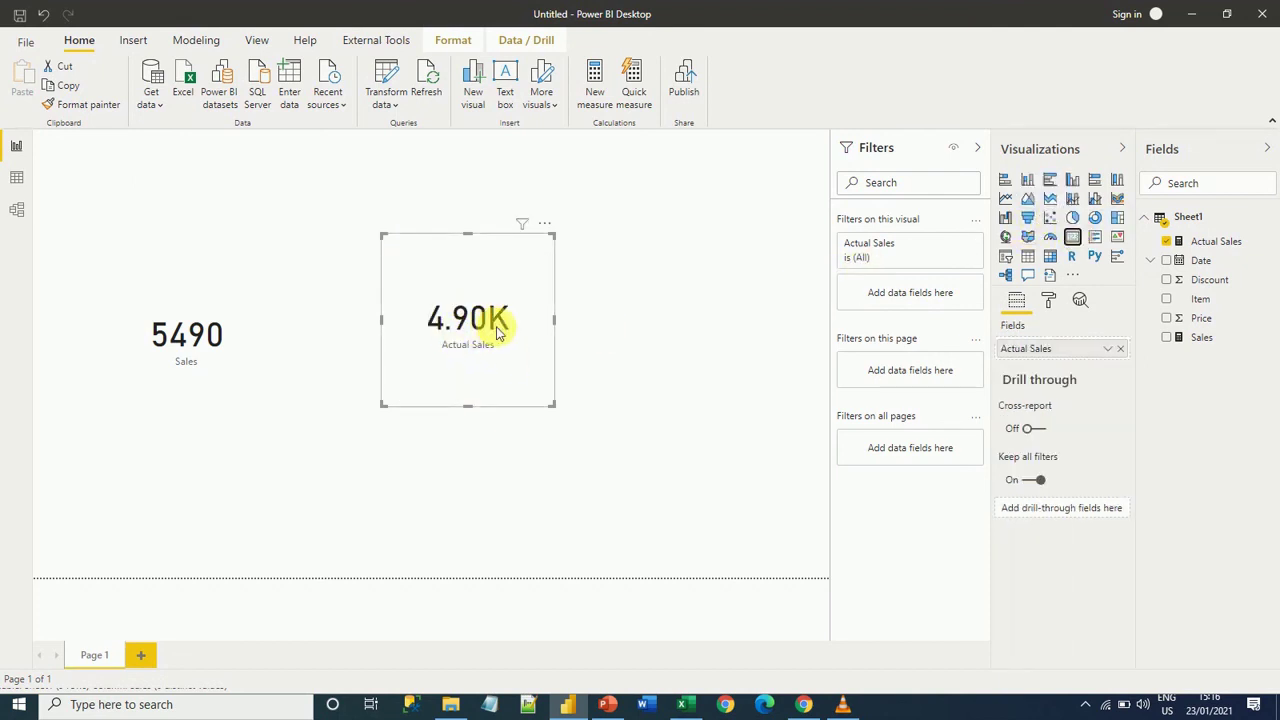
# Format the Actual Sales card's data label with display units None and 0 decimal places.
pyautogui.click(1050, 302)
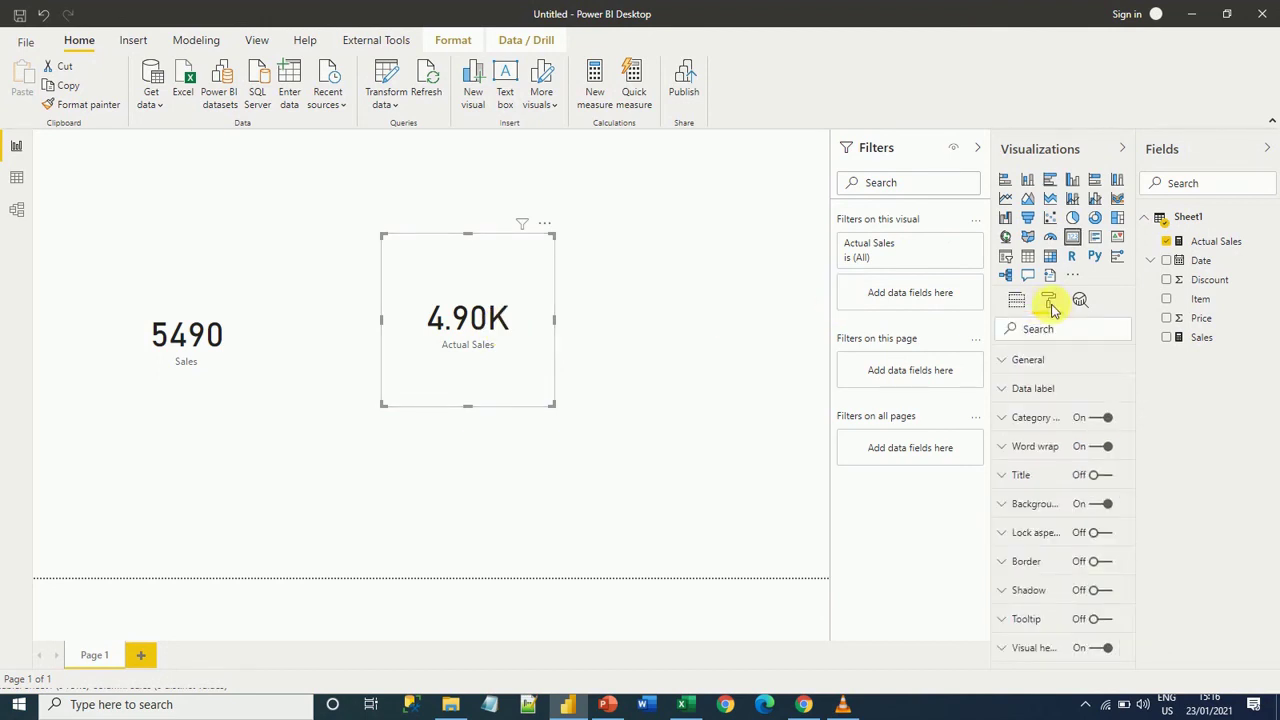
pyautogui.click(1043, 400)
pyautogui.click(1046, 488)
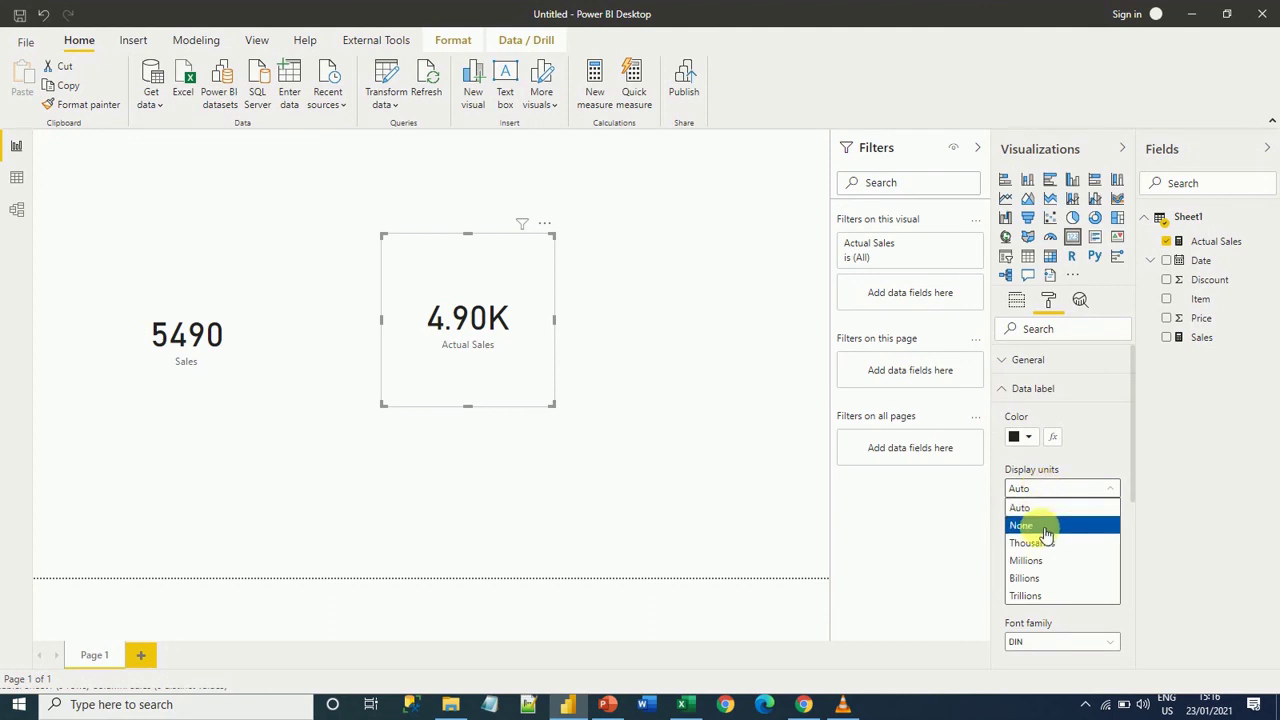
pyautogui.click(1045, 527)
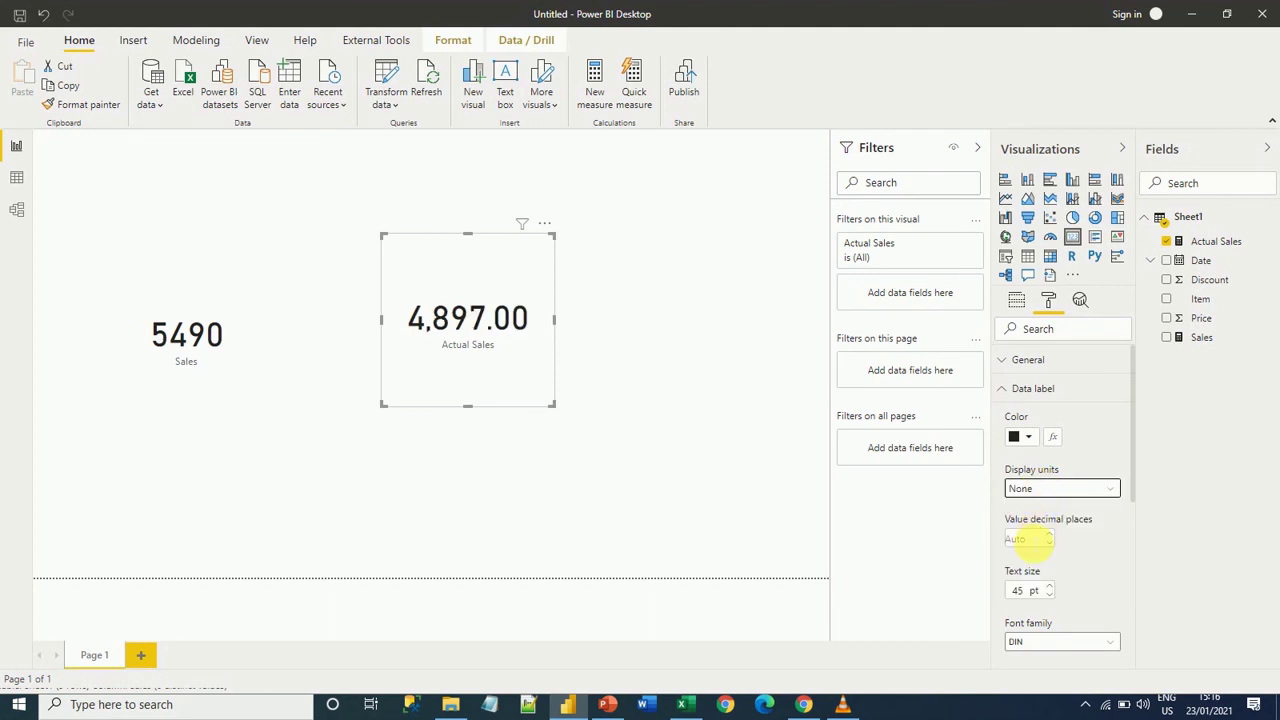
pyautogui.click(1030, 540)
pyautogui.write('0')
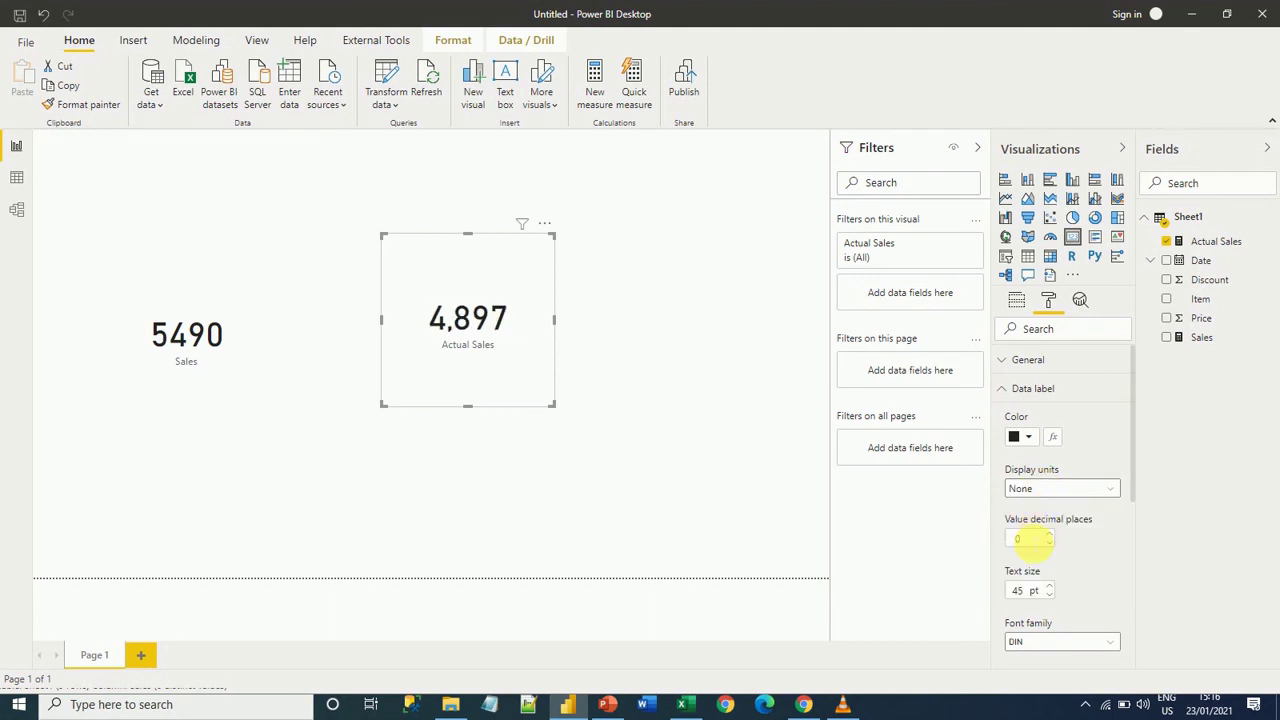
# Enlarge the Actual Sales card and compare its value with cell F12 of the SUMX worksheet in Excel, returning to Power BI Desktop.
pyautogui.moveTo(556, 405); pyautogui.dragTo(676, 471)
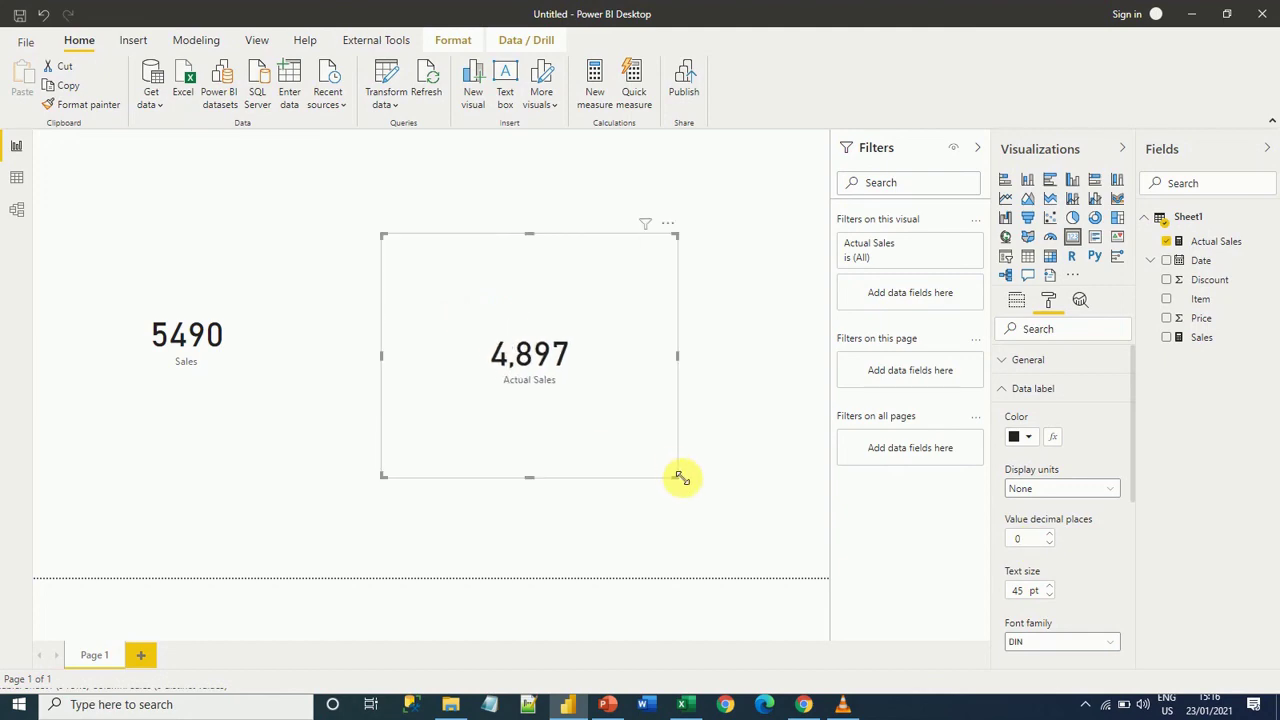
pyautogui.hotkey('alt', 'Tab')
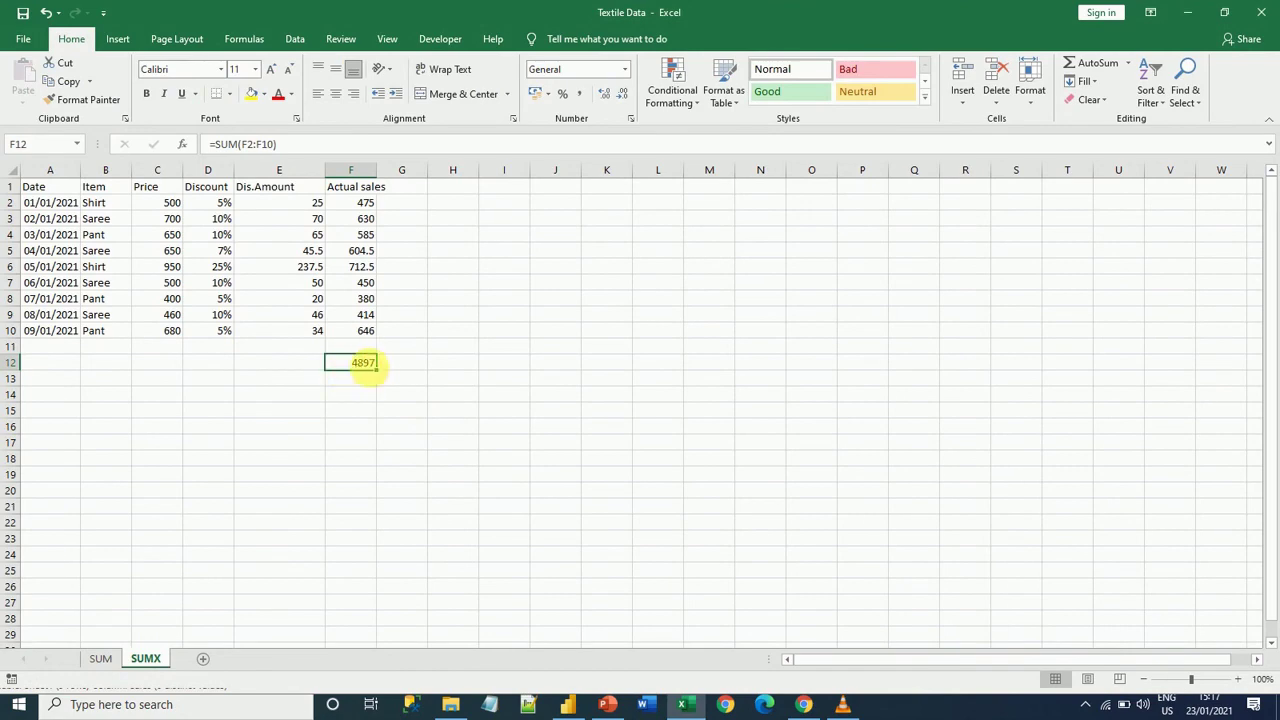
pyautogui.hotkey('alt', 'Tab')
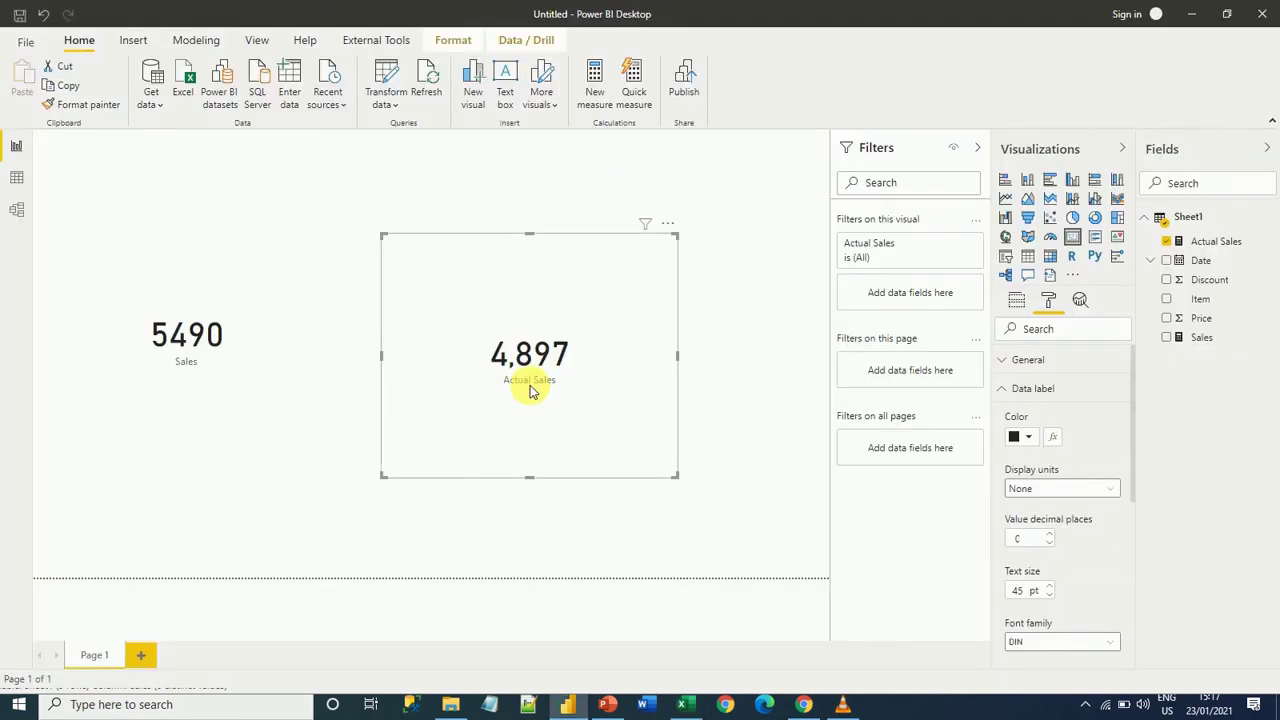